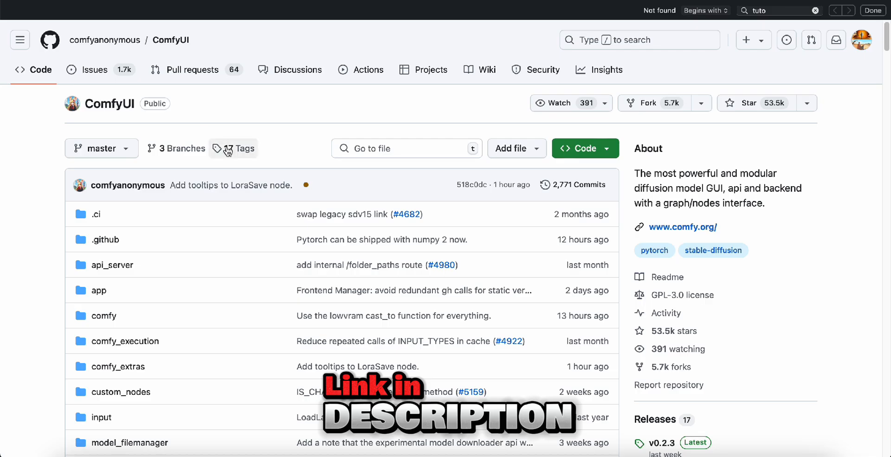
Review the ComfyUI repository's README down to the Windows installation instructions.
scroll(228, 151, "down", 15)
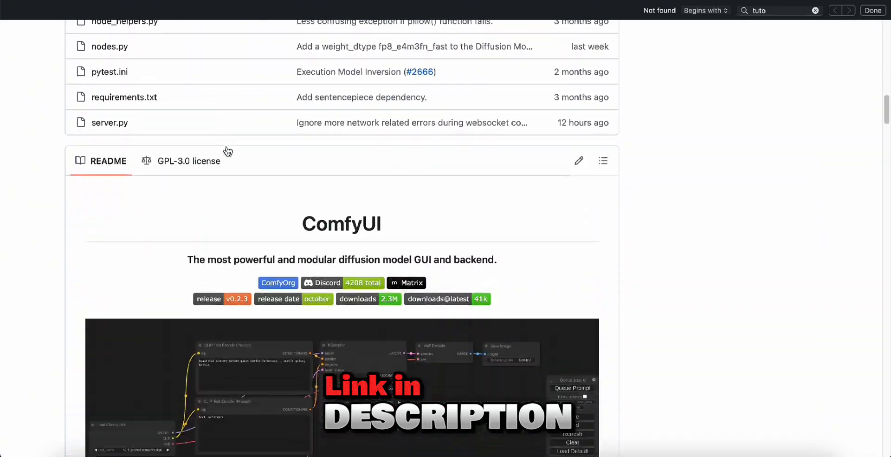
scroll(228, 150, "down", 20)
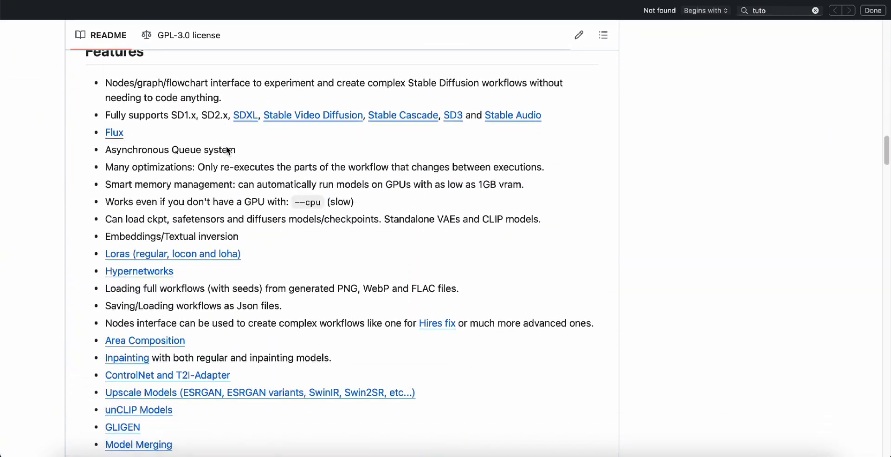
scroll(226, 145, "down", 10)
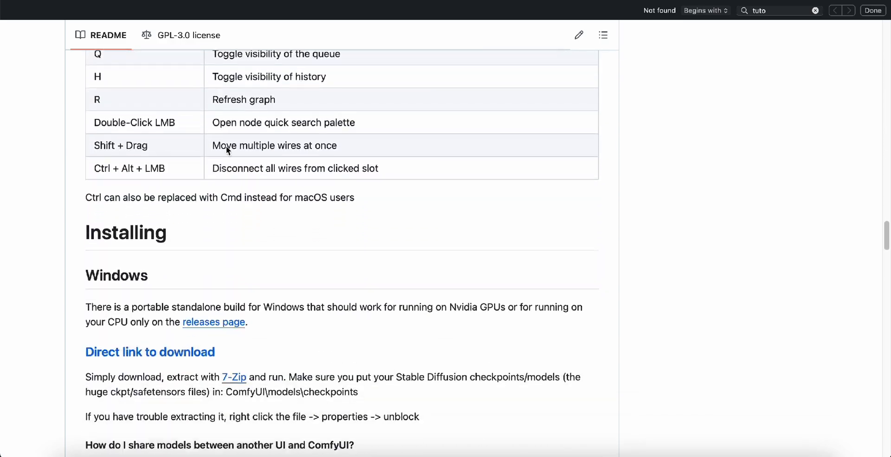
scroll(229, 149, "up", 2)
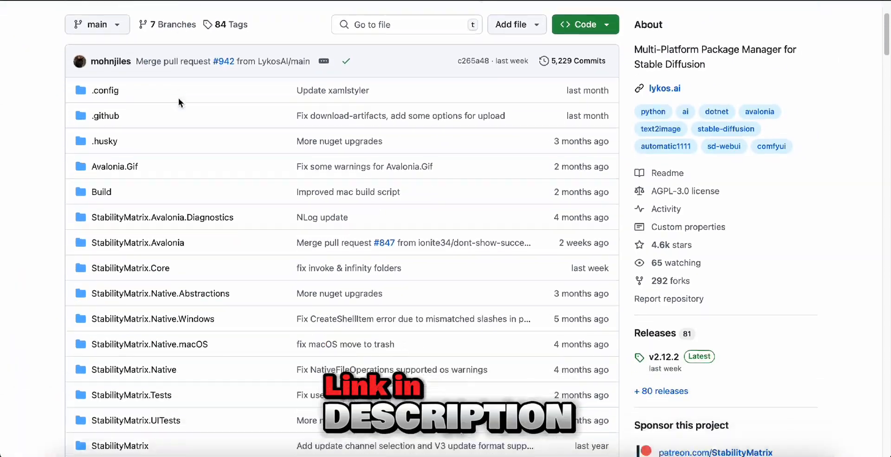
Download the Mac OS (Apple Silicon) build of Stability Matrix from the repository's README.
scroll(178, 98, "down", 12)
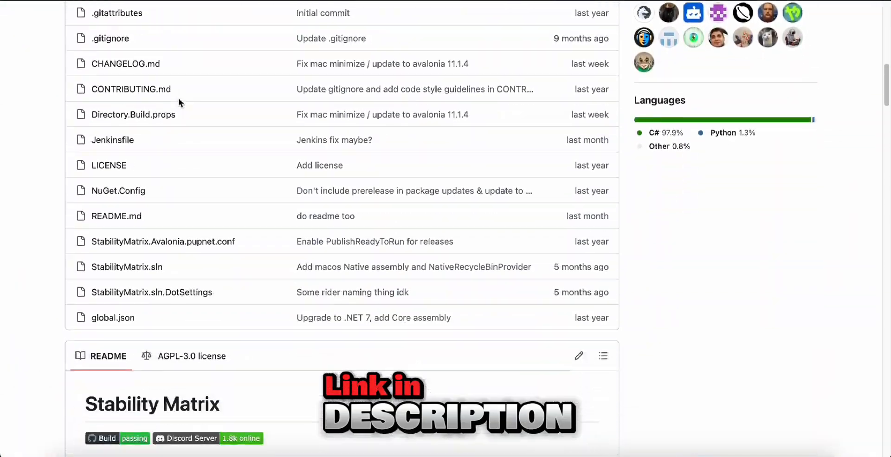
scroll(178, 98, "down", 7)
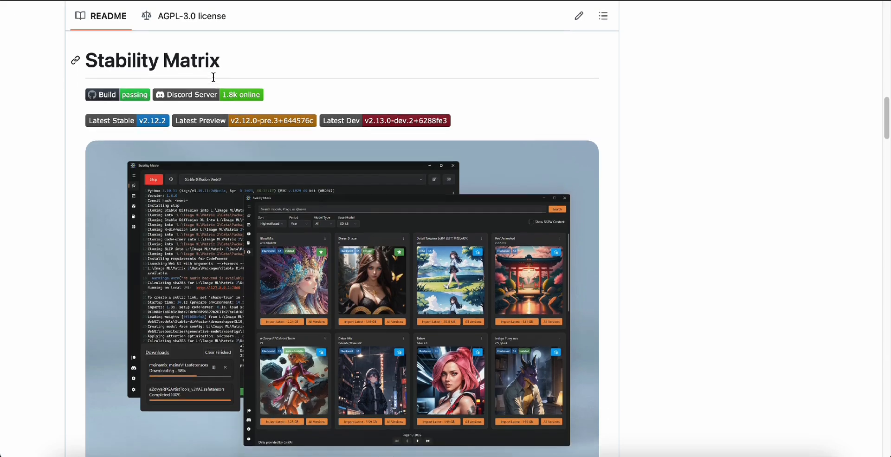
scroll(241, 73, "down", 7)
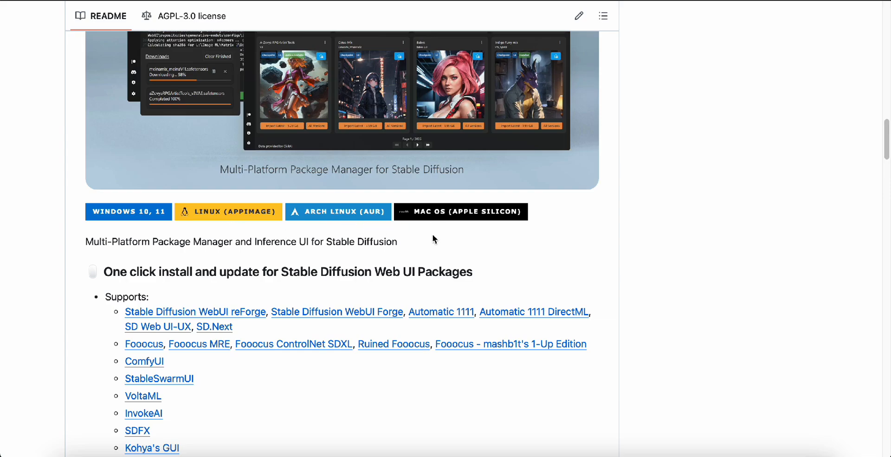
scroll(456, 285, "down", 1)
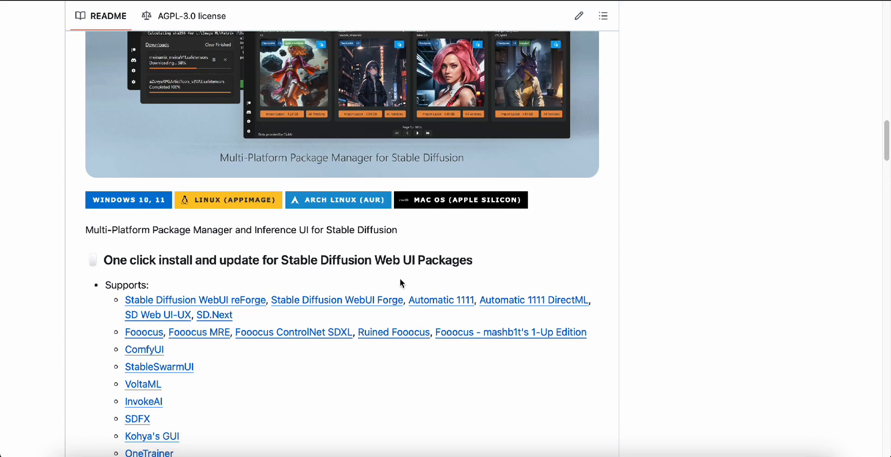
left_click(452, 203)
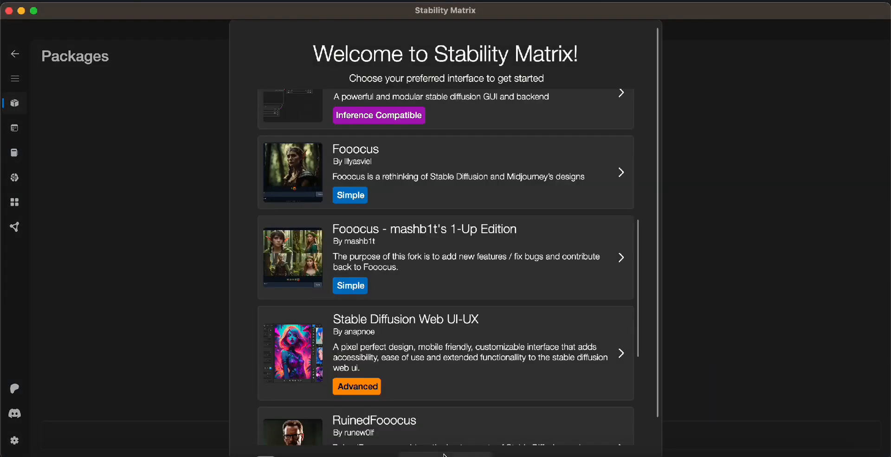
Skip the welcome package chooser and install the ComfyUI package from the master branch under the display name ComfyUI.
left_click(444, 454)
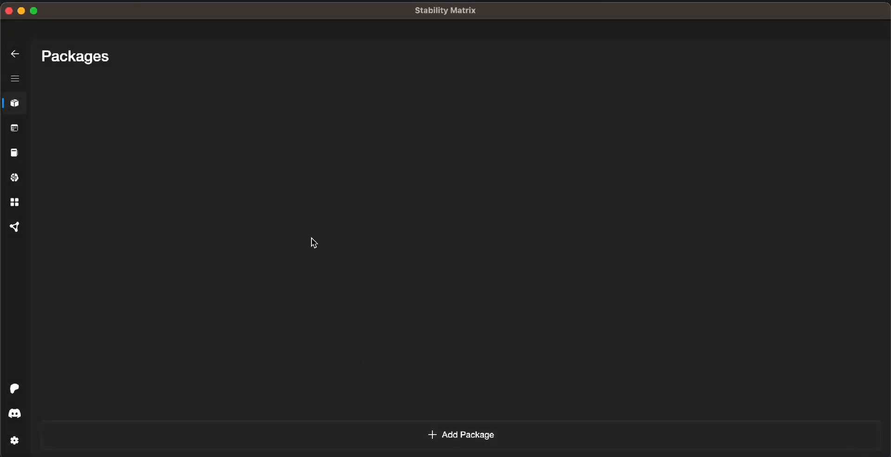
left_click(450, 439)
scroll(394, 244, "down", 5)
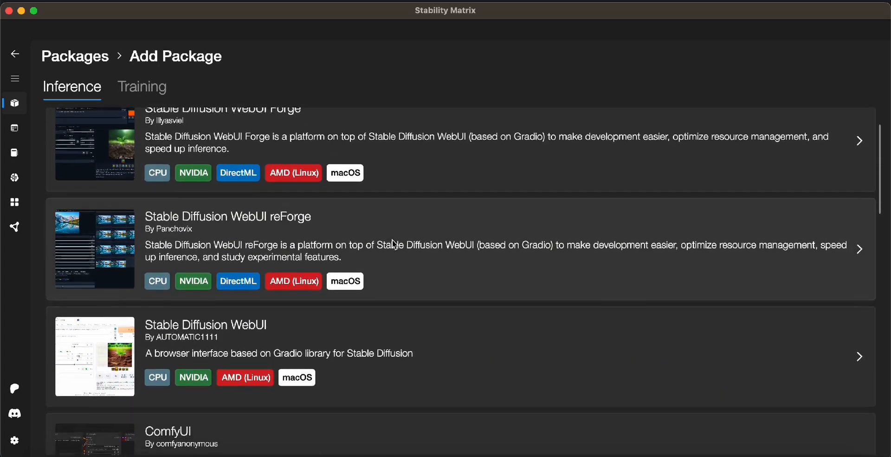
scroll(394, 243, "down", 3)
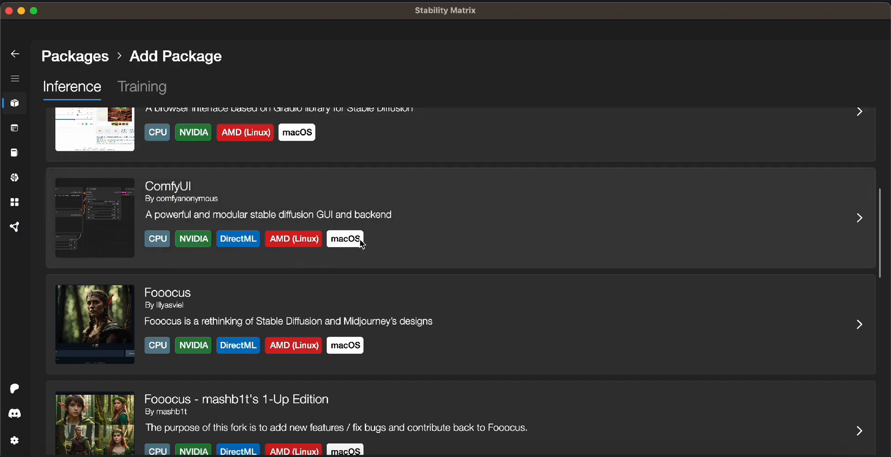
left_click(345, 243)
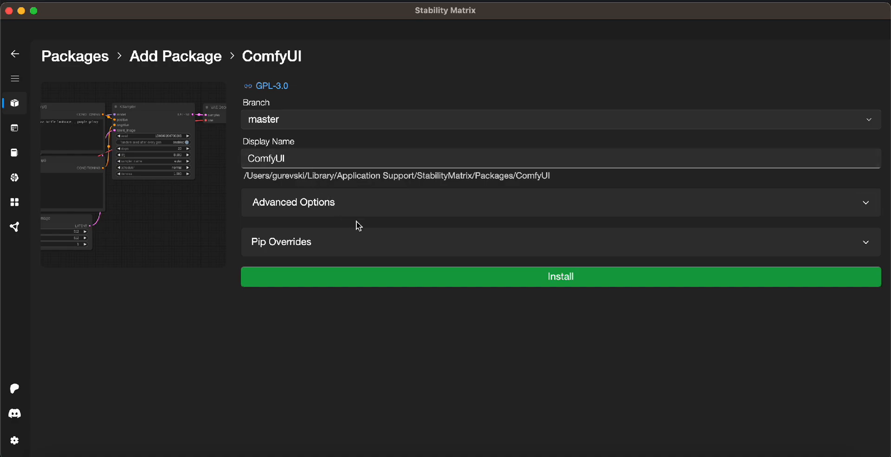
left_click(560, 279)
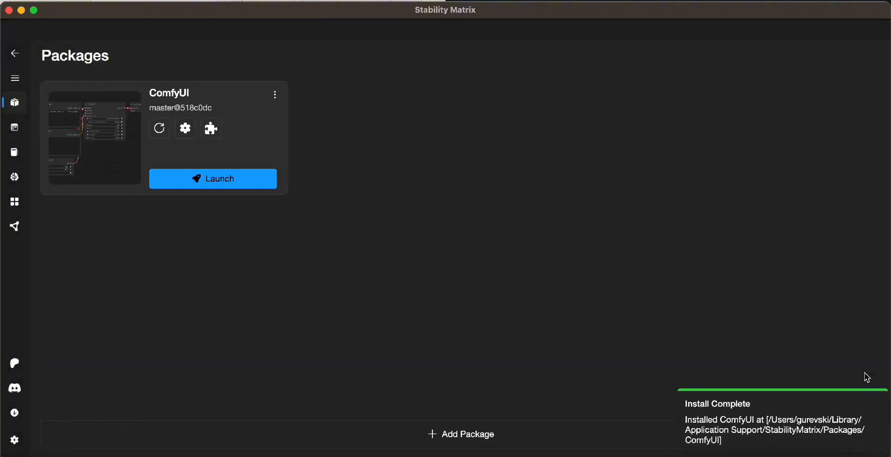
left_click(840, 408)
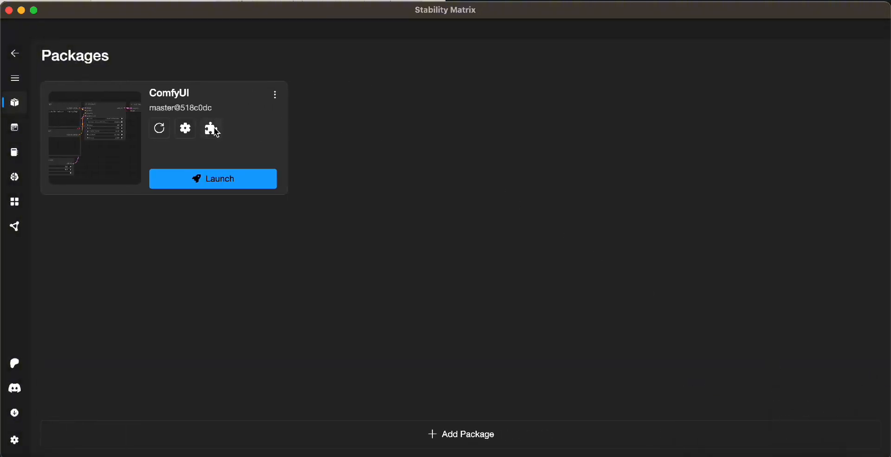
Browse the CivitAI checkpoints and import version v7 of majicMIX realistic into Models/StableDiffusion.
left_click(16, 80)
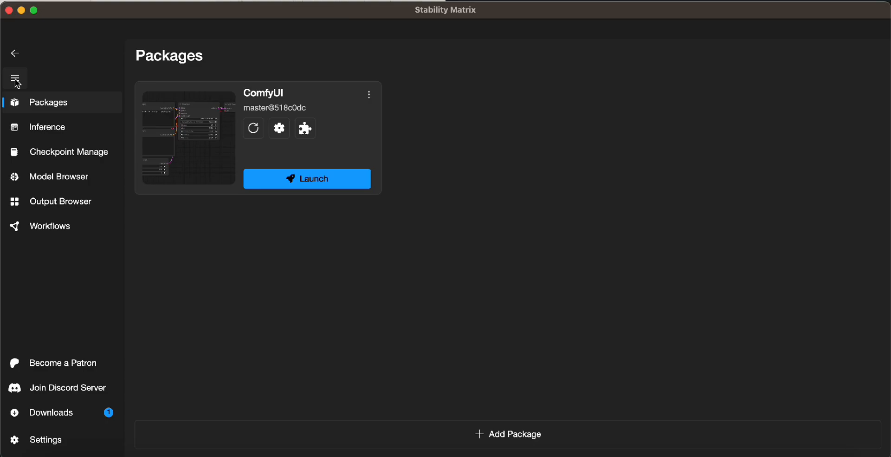
left_click(72, 176)
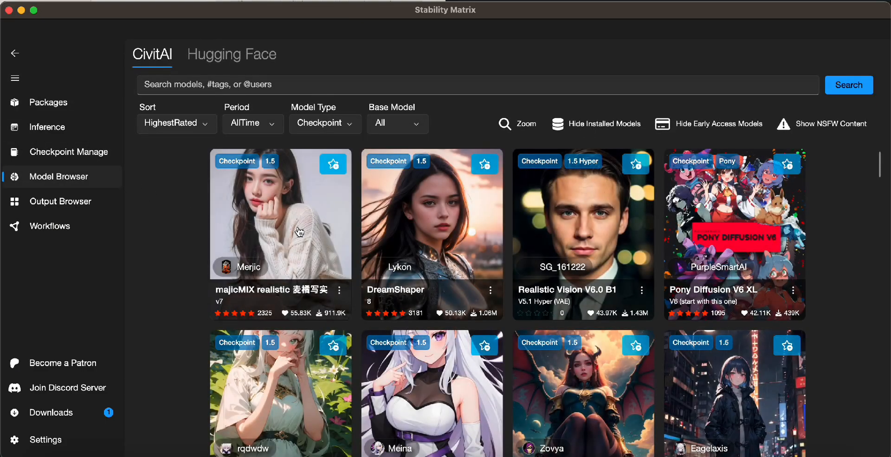
scroll(369, 273, "down", 3)
scroll(369, 274, "up", 3)
scroll(369, 274, "down", 14)
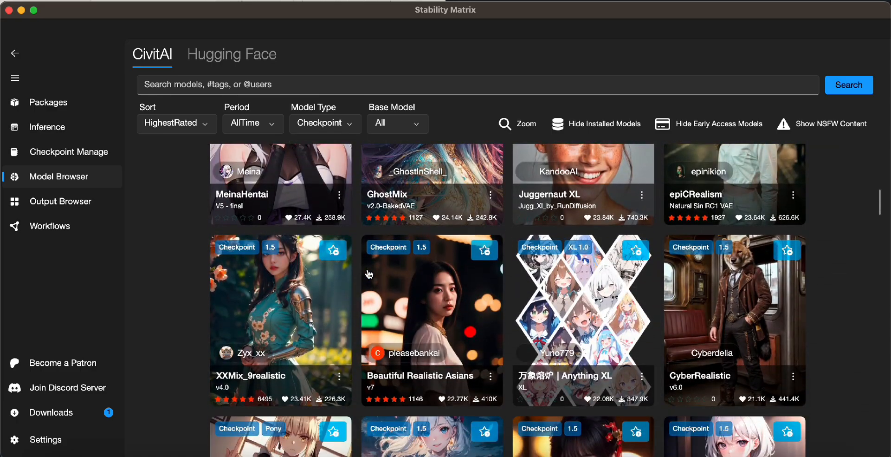
scroll(369, 274, "down", 7)
scroll(370, 274, "down", 8)
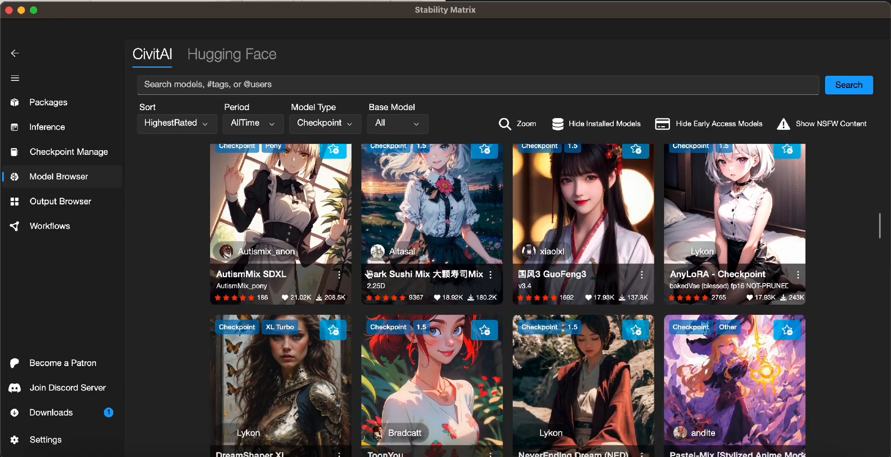
scroll(369, 274, "down", 2)
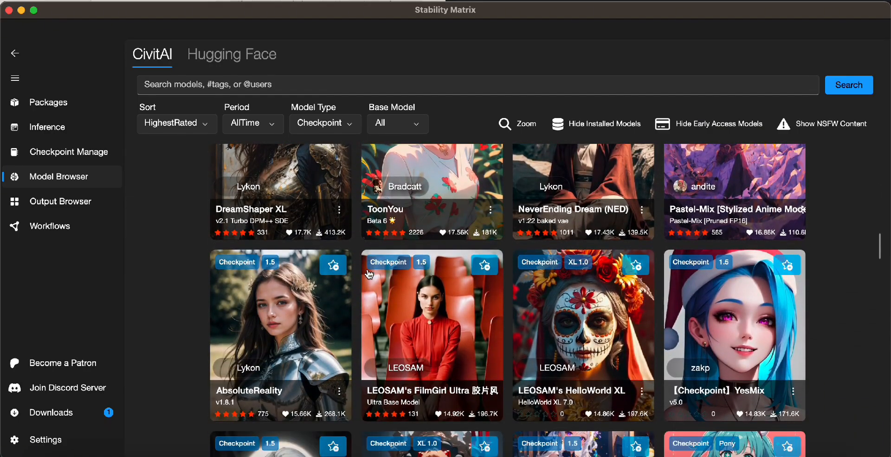
scroll(369, 274, "up", 17)
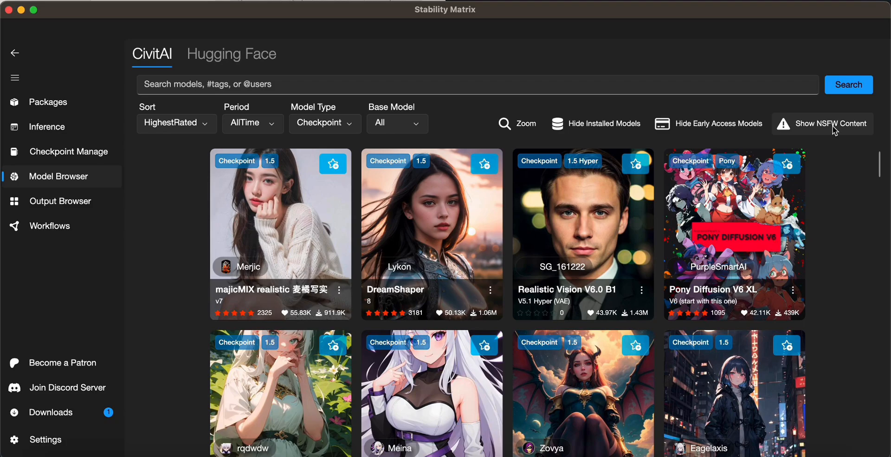
left_click(274, 234)
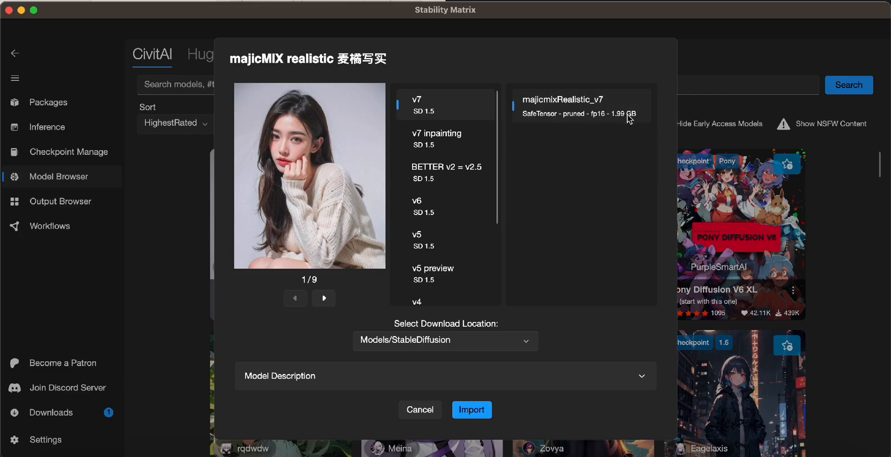
left_click(464, 412)
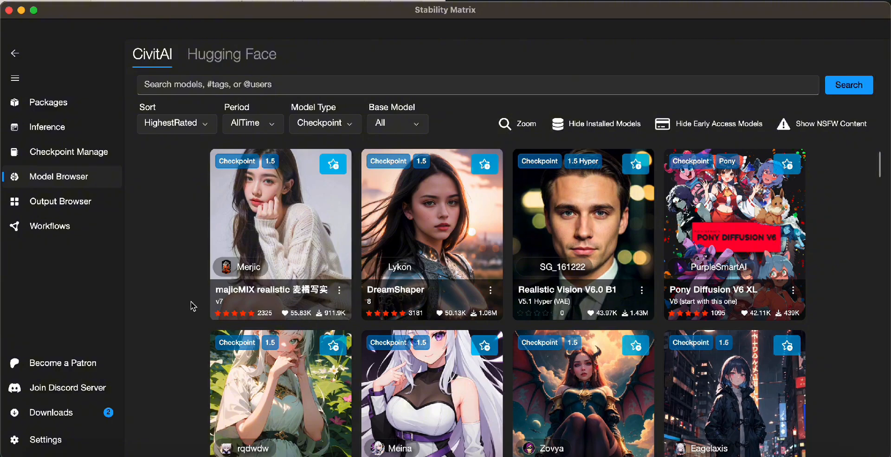
Launch the installed ComfyUI package and open its web interface.
left_click(49, 106)
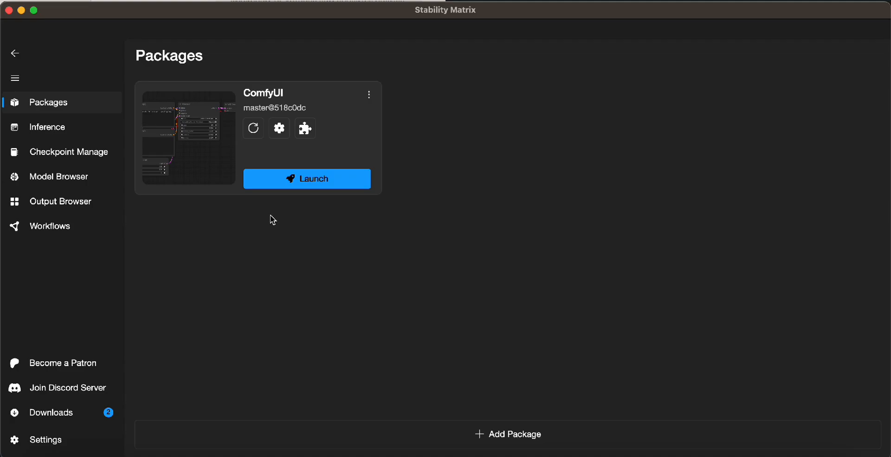
left_click(300, 179)
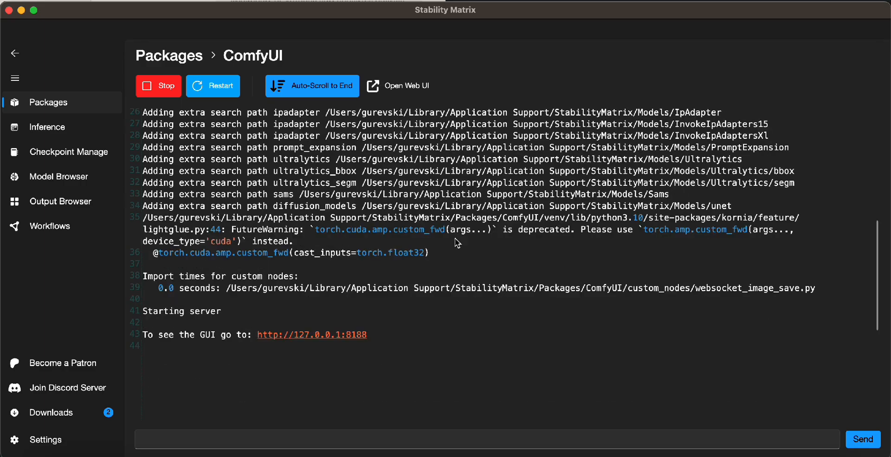
left_click(393, 91)
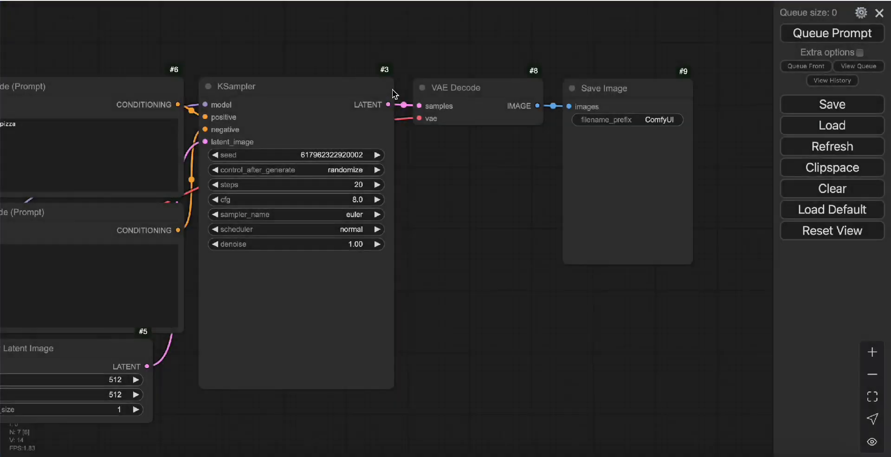
Move the Load Checkpoint node up beside the positive prompt node and enlarge it.
left_click_drag(458, 194, 598, 204)
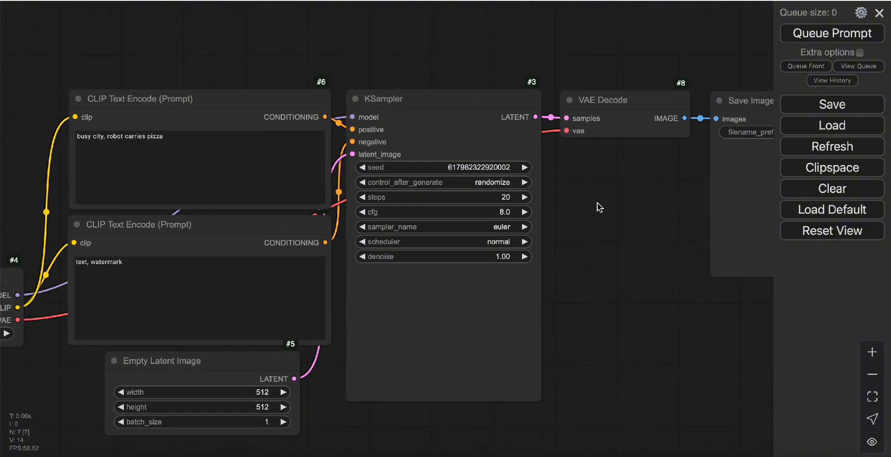
scroll(599, 204, "up", 5)
scroll(598, 204, "down", 8)
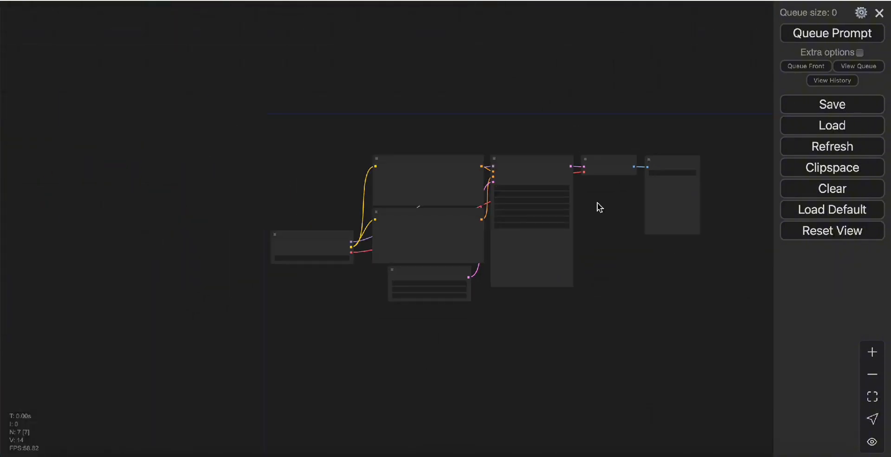
scroll(598, 202, "up", 5)
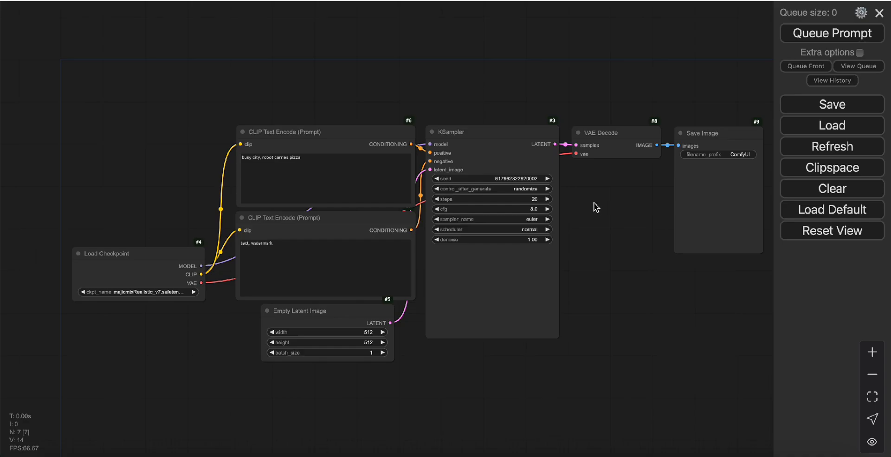
left_click_drag(478, 93, 463, 79)
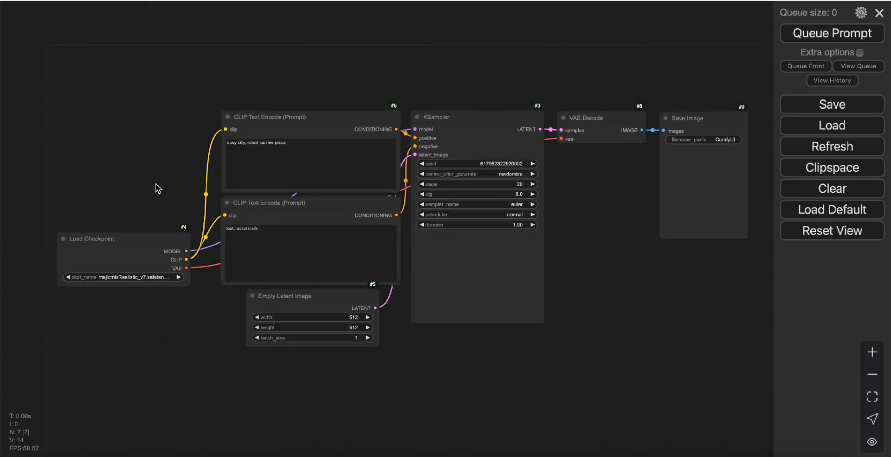
left_click(122, 236)
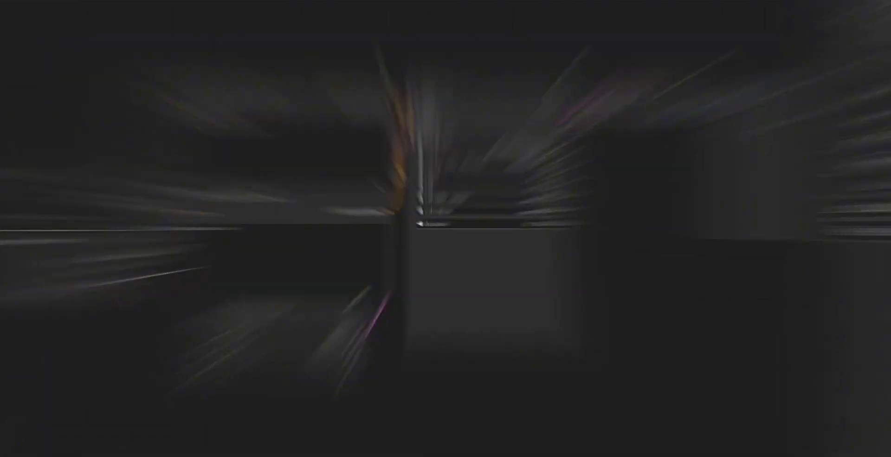
left_click_drag(155, 257, 134, 198)
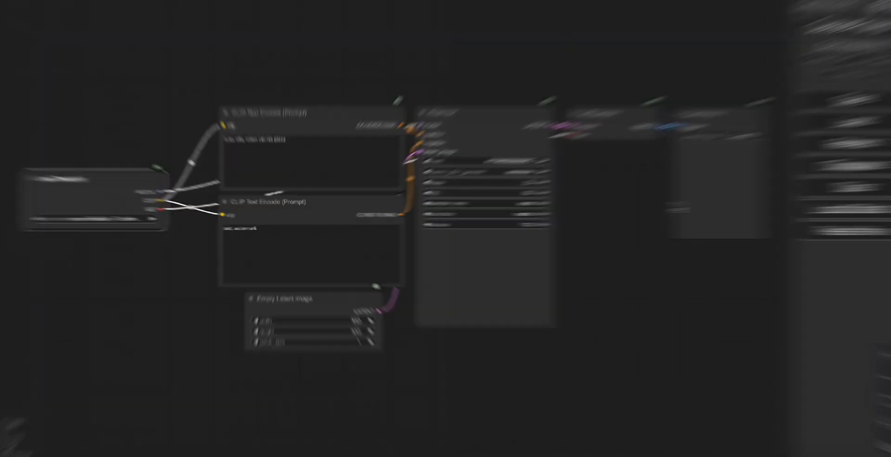
left_click_drag(104, 185, 96, 131)
left_click_drag(163, 178, 179, 223)
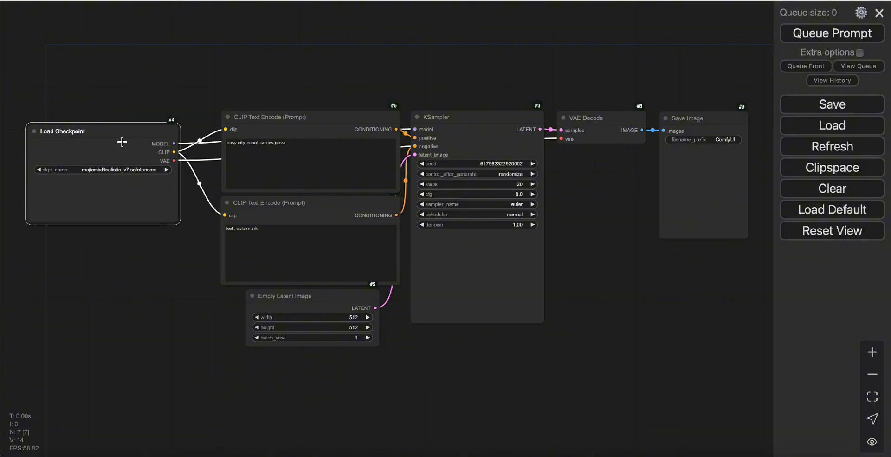
Color the Load Checkpoint node red and shift it slightly farther away from the prompt nodes.
right_click(122, 135)
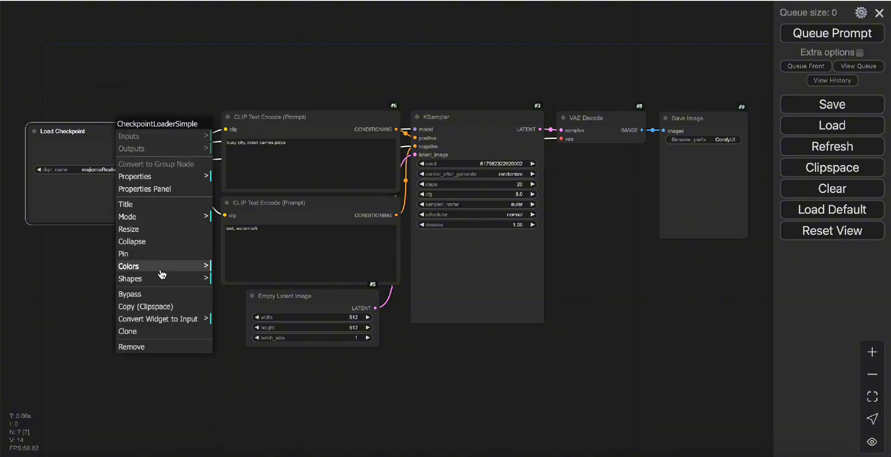
left_click(178, 268)
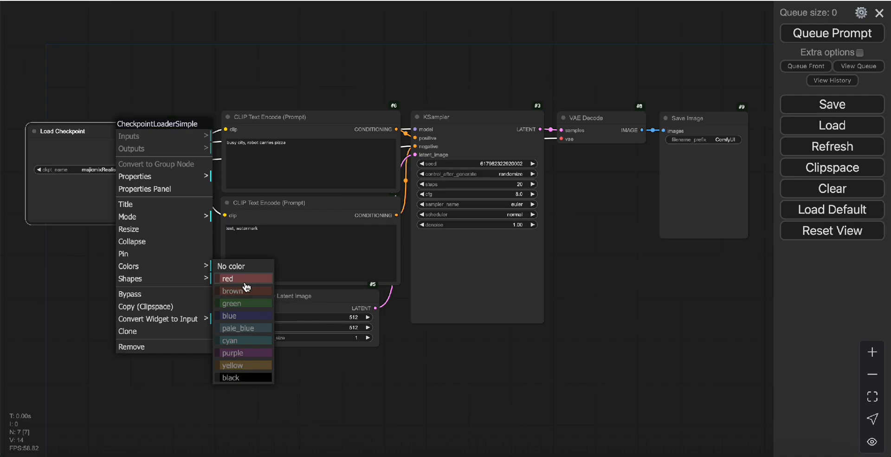
left_click(244, 282)
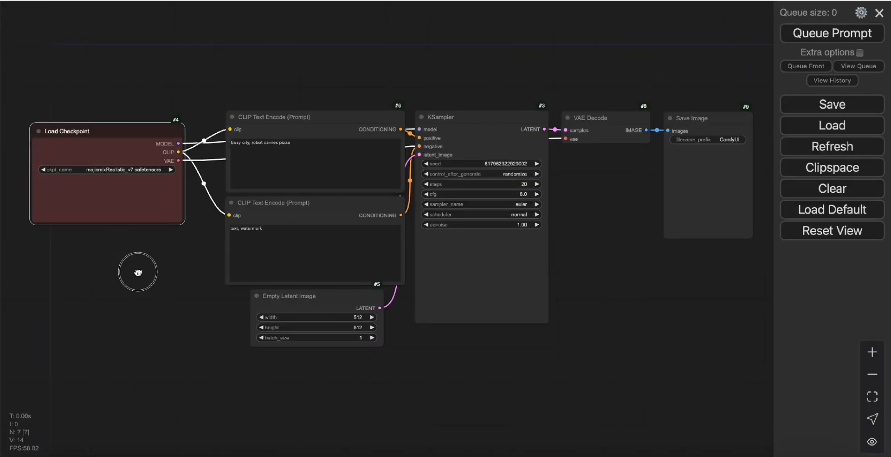
left_click_drag(136, 269, 341, 356)
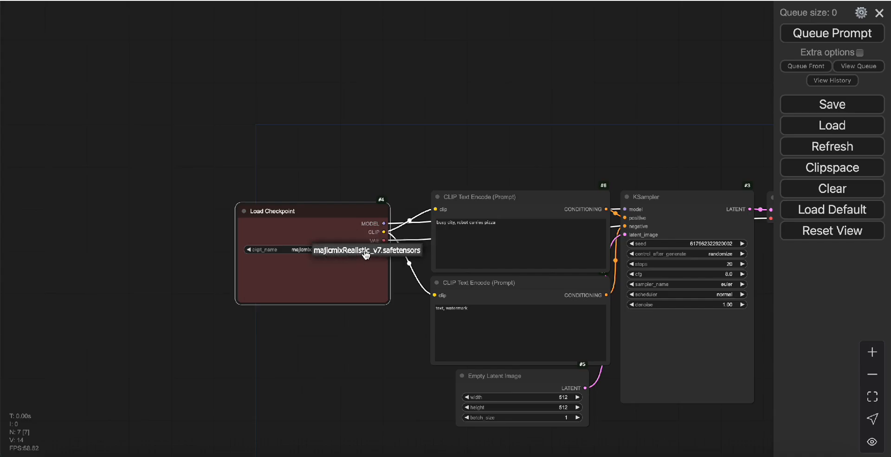
left_click_drag(331, 212, 287, 209)
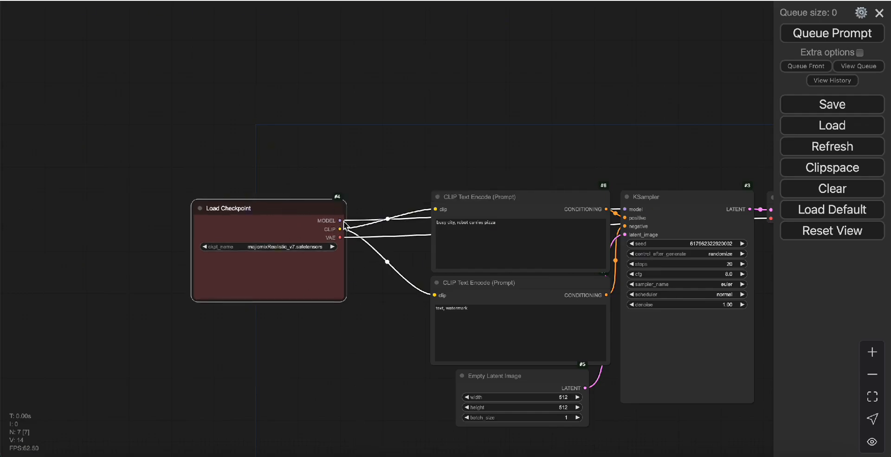
Try pulling a link out of Load Checkpoint's MODEL output, and relink its CLIP output to the positive prompt's clip input.
left_click_drag(341, 220, 381, 148)
left_click(338, 177)
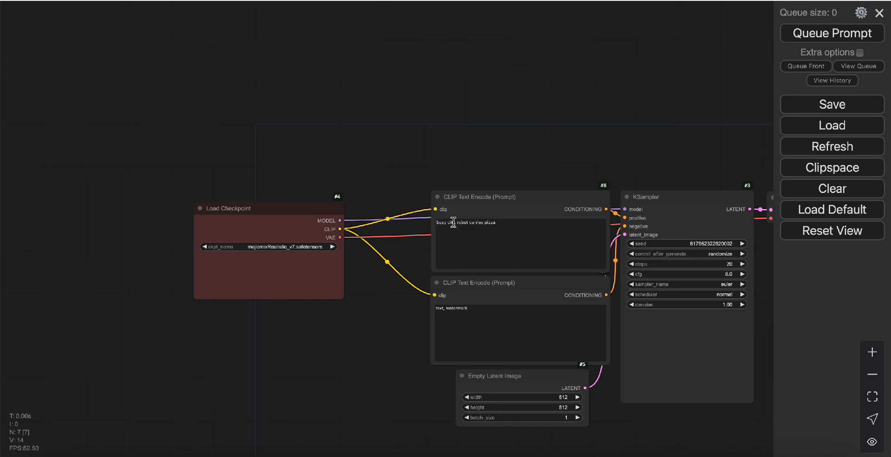
left_click_drag(340, 229, 437, 209)
Move both CLIP Text Encode nodes up and away from the KSampler, leaving a gap between them.
left_click_drag(388, 306, 238, 283)
left_click(348, 175)
left_click(347, 260)
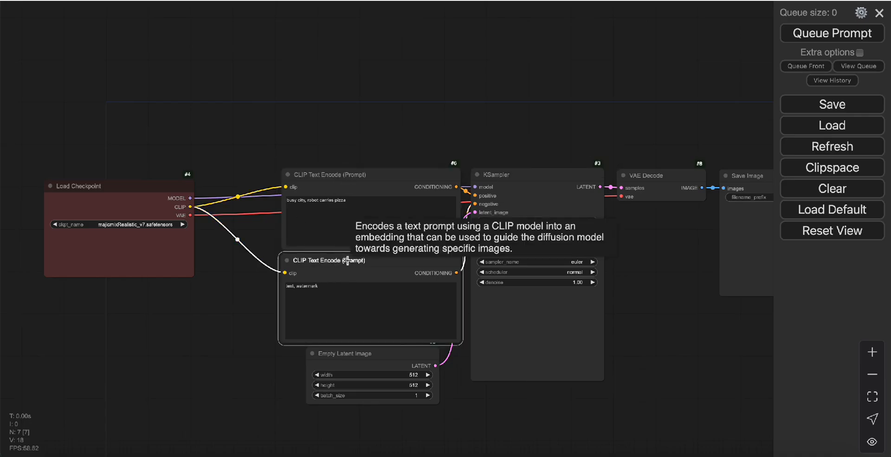
left_click_drag(328, 172, 267, 99)
left_click_drag(338, 257, 282, 212)
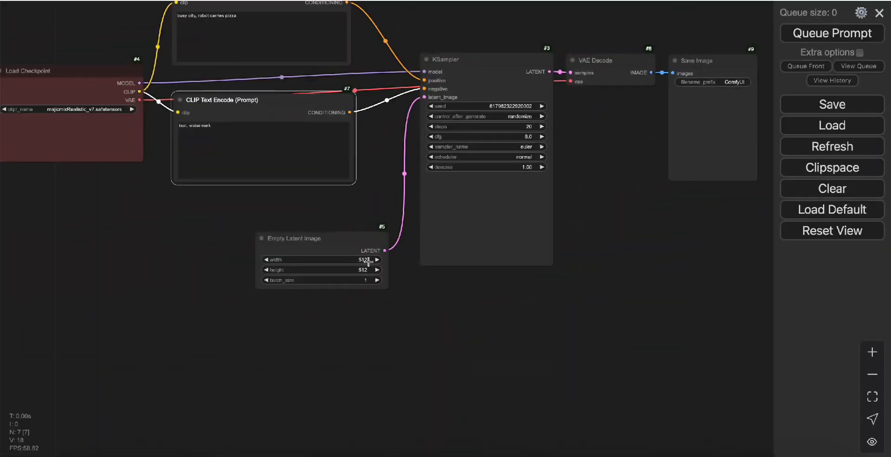
Set the Empty Latent Image node's width to 1280 and its height to 1080.
left_click(360, 260)
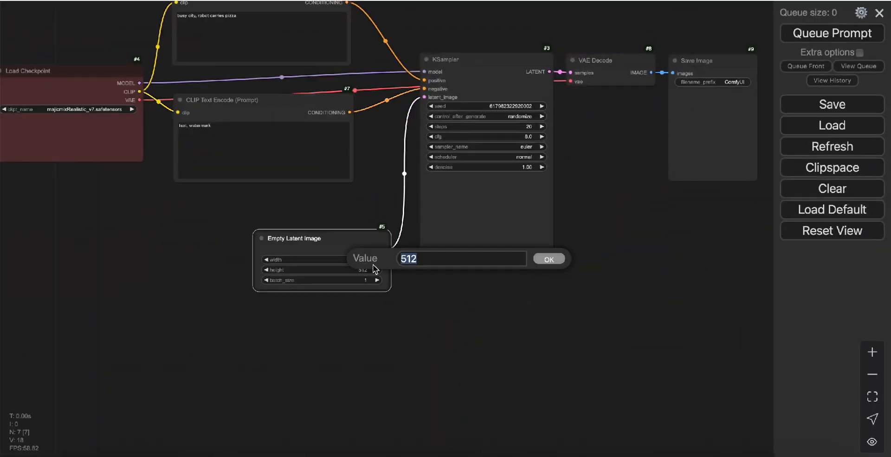
type("1280")
left_click(547, 258)
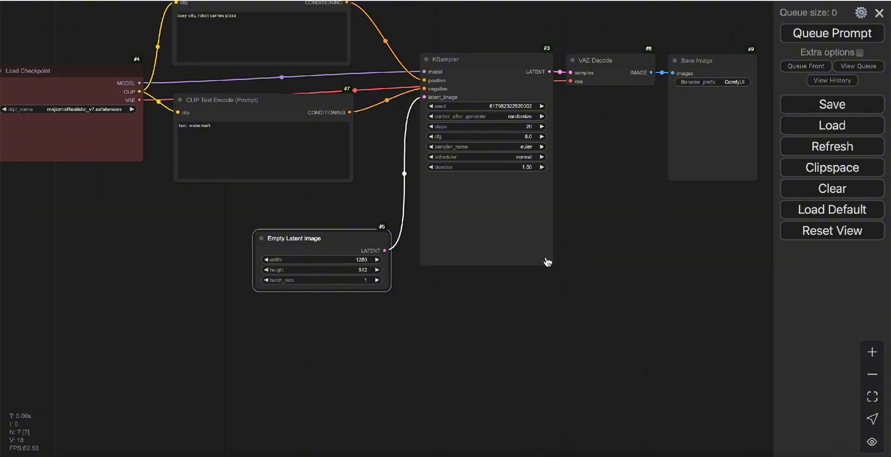
left_click(363, 273)
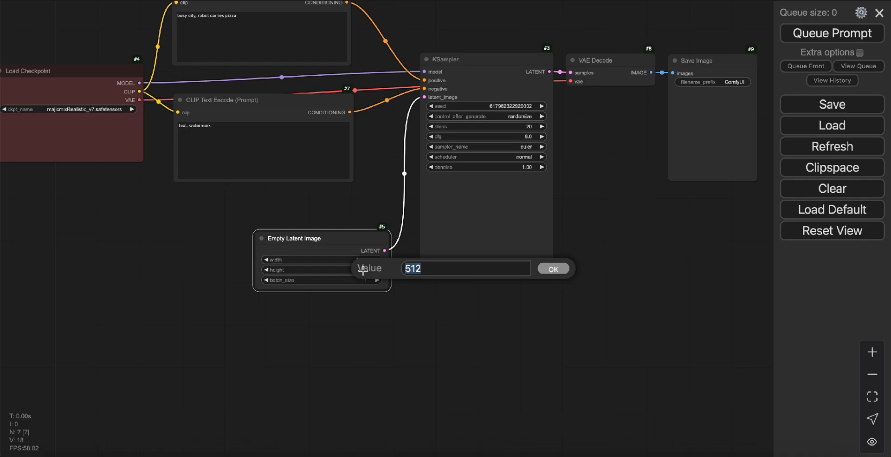
type("1080")
left_click(550, 270)
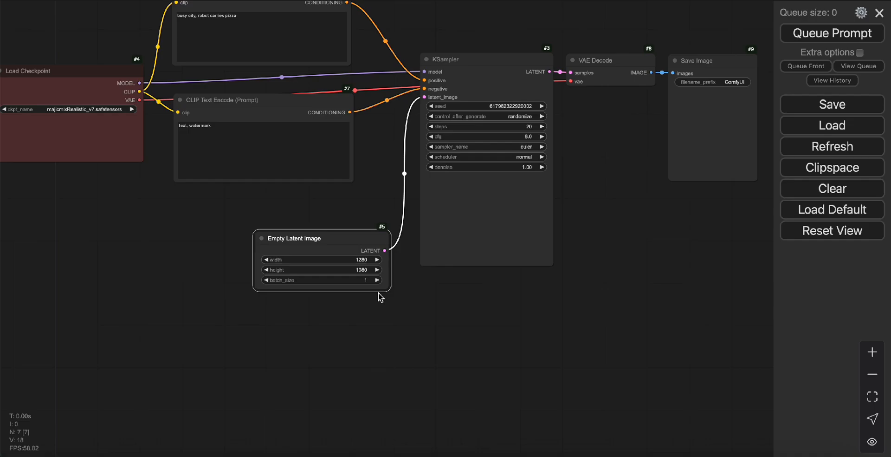
left_click(337, 240)
Move the KSampler node slightly up and set its cfg to 4.5.
left_click_drag(439, 232, 278, 330)
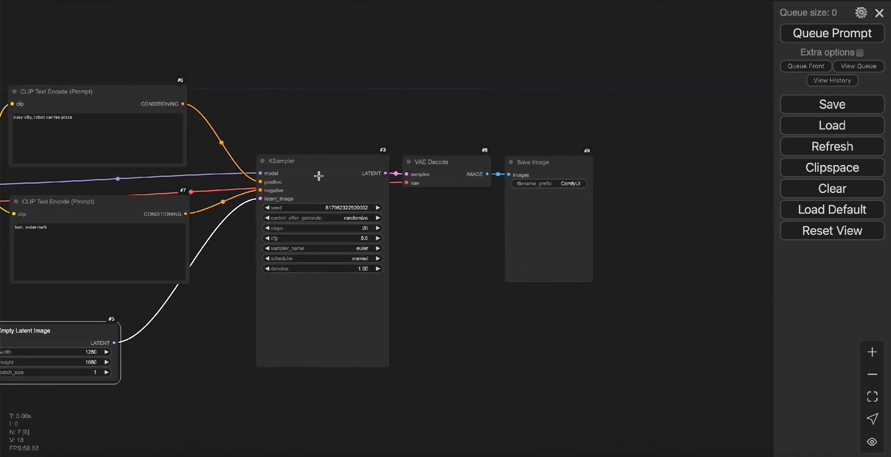
scroll(416, 226, "up", 4)
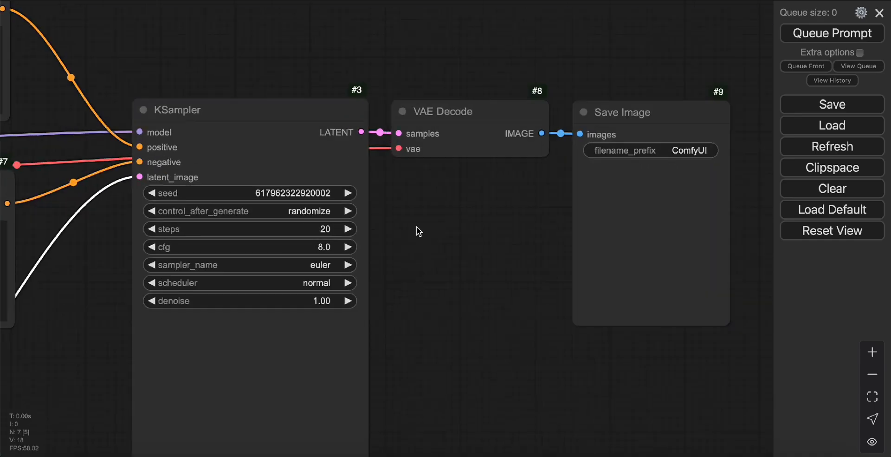
left_click_drag(276, 133, 270, 116)
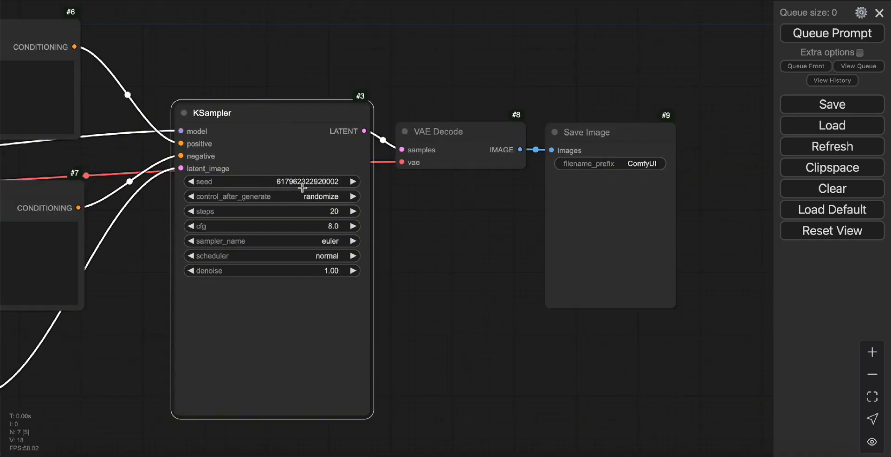
mouse_move(317, 181)
left_click(327, 196)
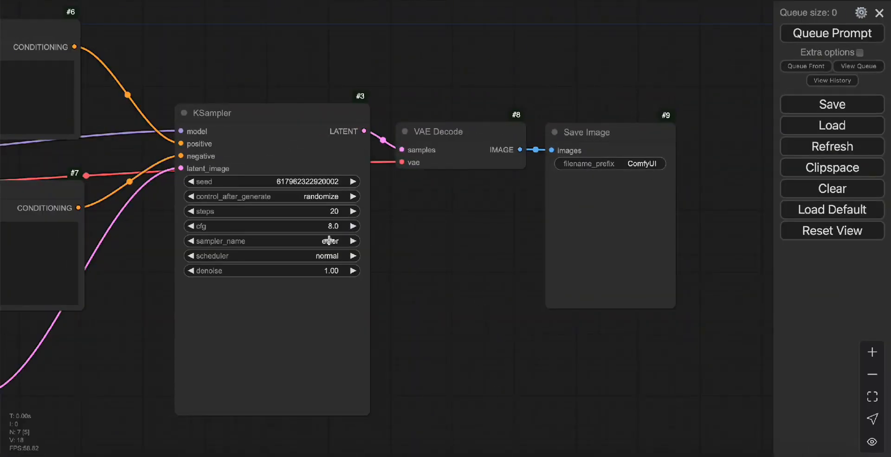
left_click(325, 224)
type("4.5")
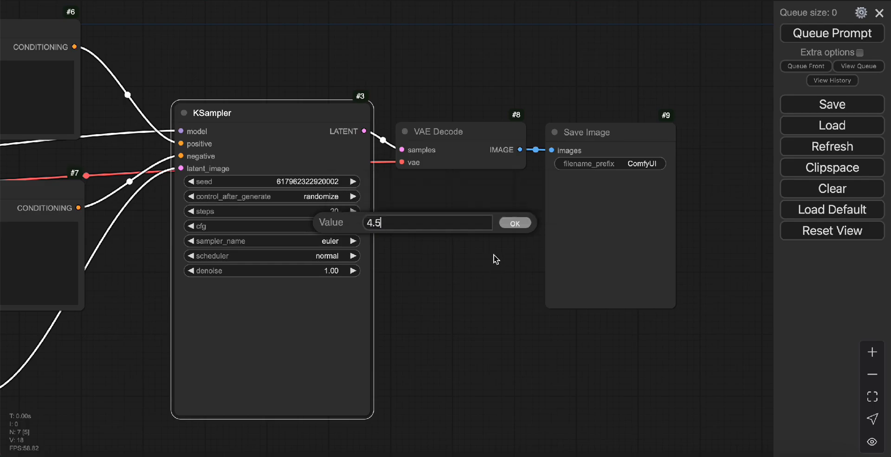
left_click(517, 224)
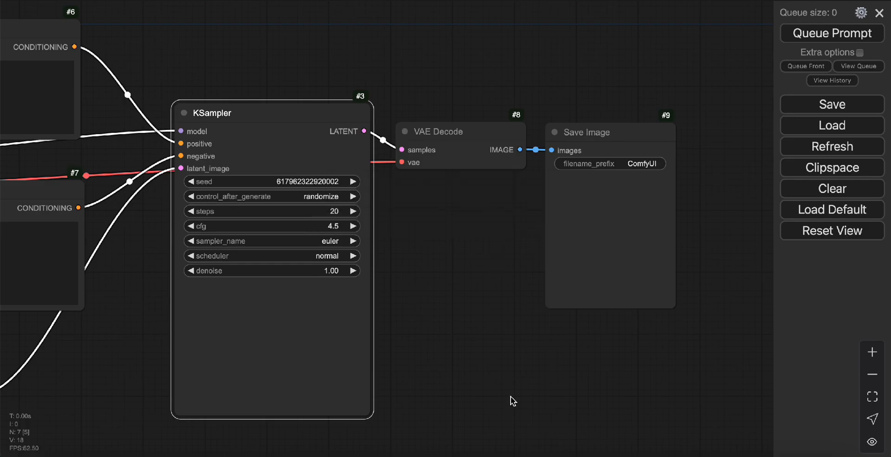
Choose dpm_2 as the KSampler's sampler_name and karras as its scheduler.
left_click(327, 240)
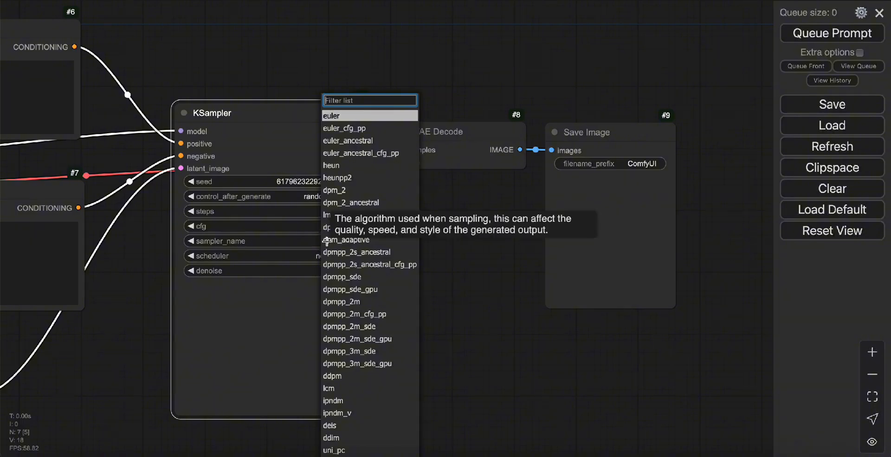
left_click(362, 191)
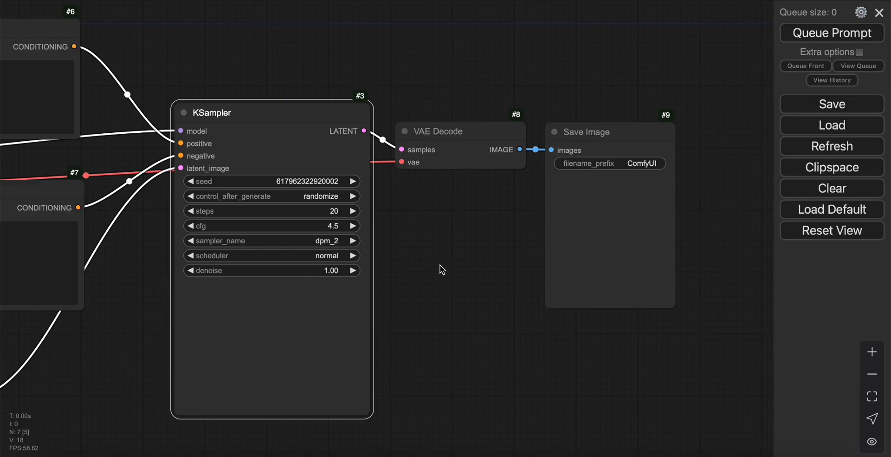
left_click(334, 256)
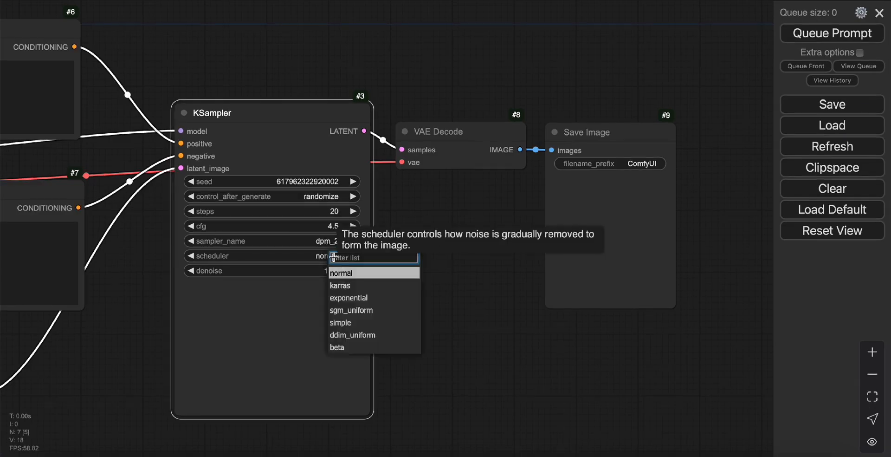
left_click(375, 286)
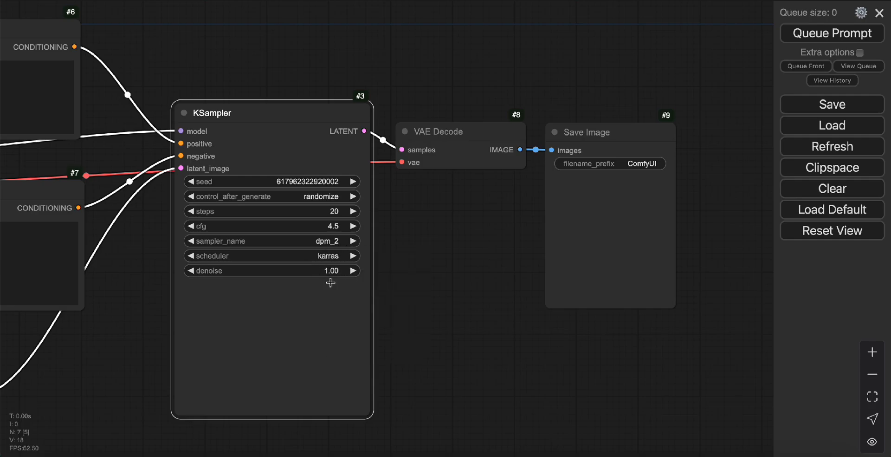
Move the VAE Decode node upward and the Save Image node up and farther away from it.
left_click_drag(460, 129, 459, 92)
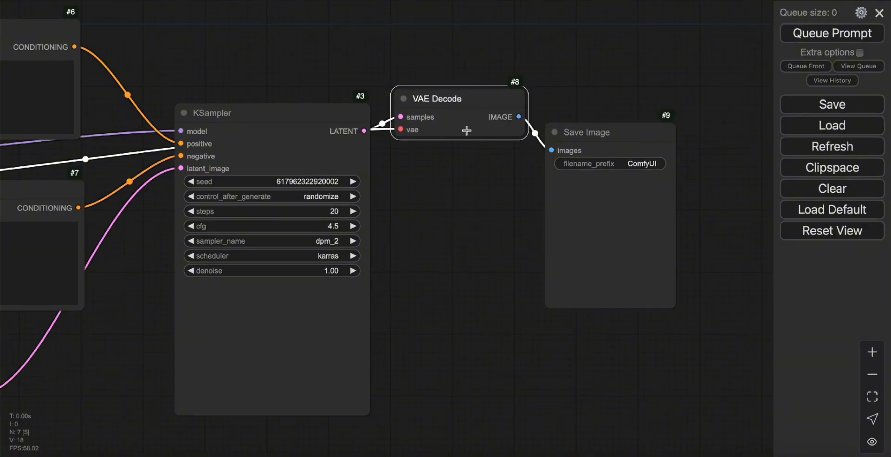
left_click_drag(583, 131, 627, 97)
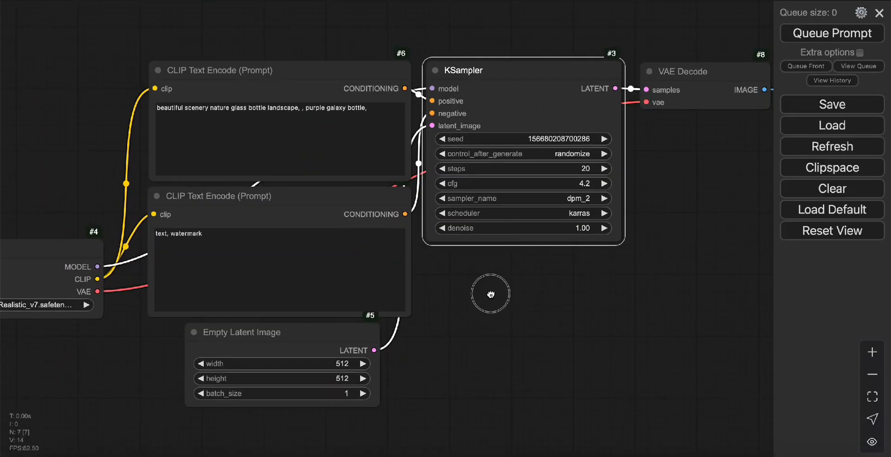
Queue the galaxy bottle prompt for generation and bring the image in the Save Image node into close view.
left_click_drag(487, 294, 521, 297)
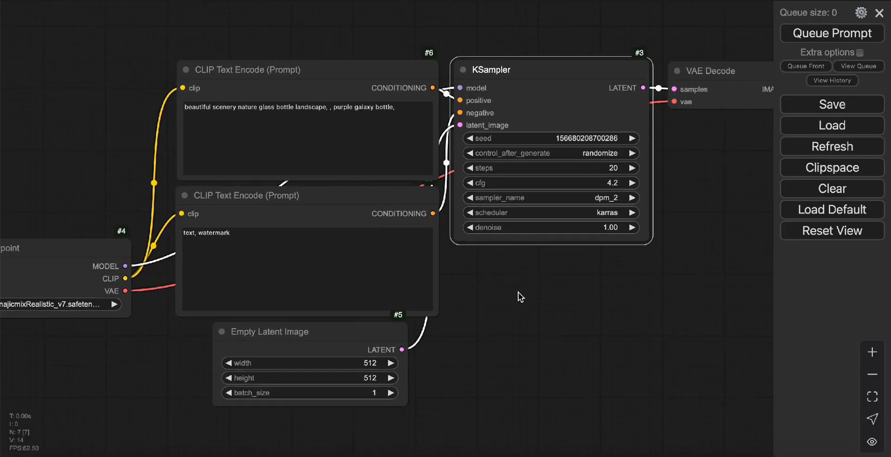
left_click(832, 33)
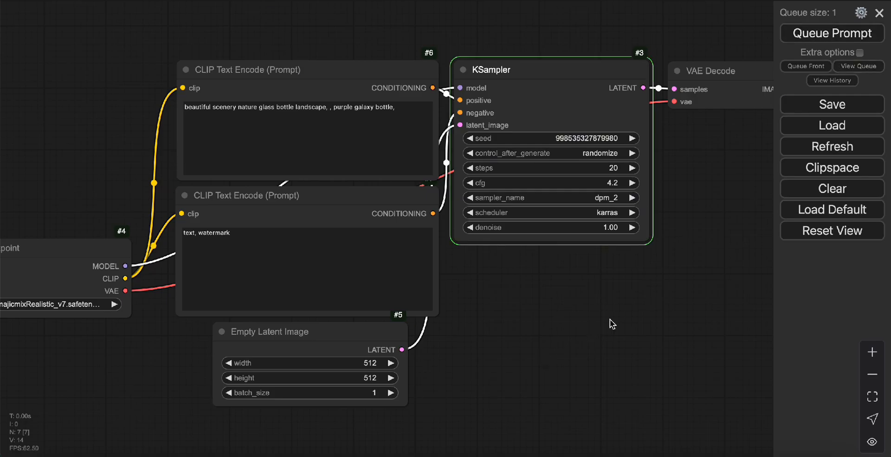
left_click_drag(698, 224, 472, 227)
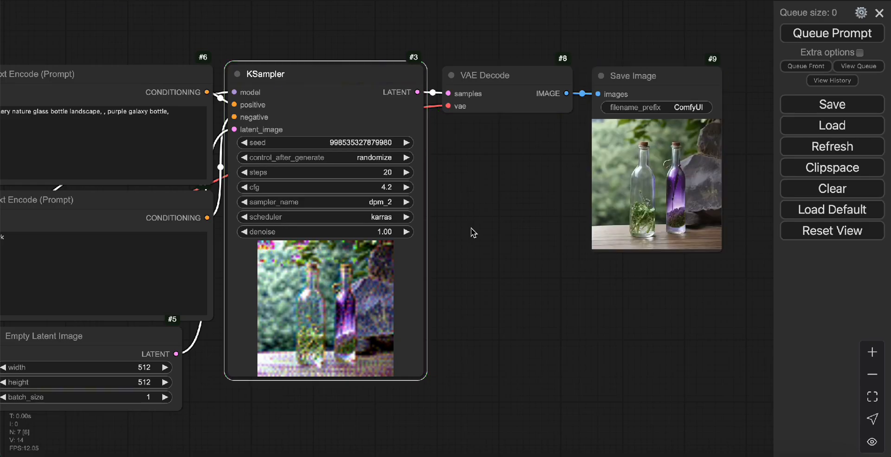
scroll(659, 179, "up", 5)
left_click_drag(659, 181, 444, 277)
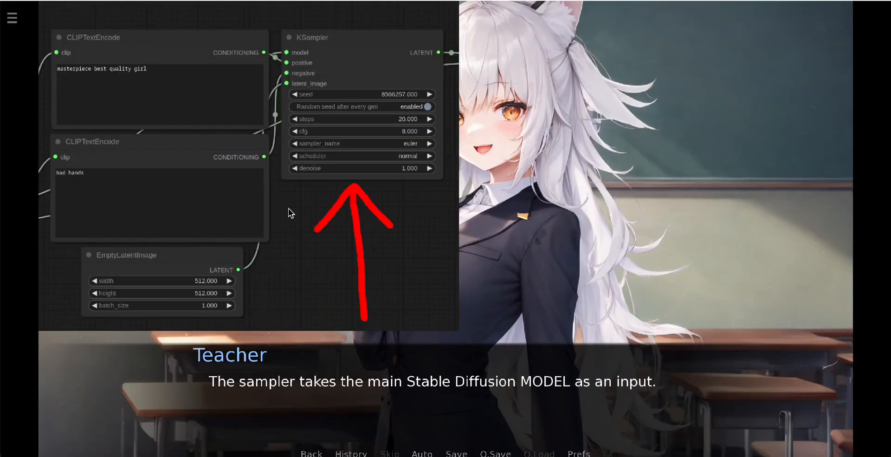
Page through the ComfyUI visual-novel tutorial on the sampler, empty latent image and VAE, and answer "It's ok I understand everything.".
left_click(288, 211)
left_click(289, 212)
left_click(288, 211)
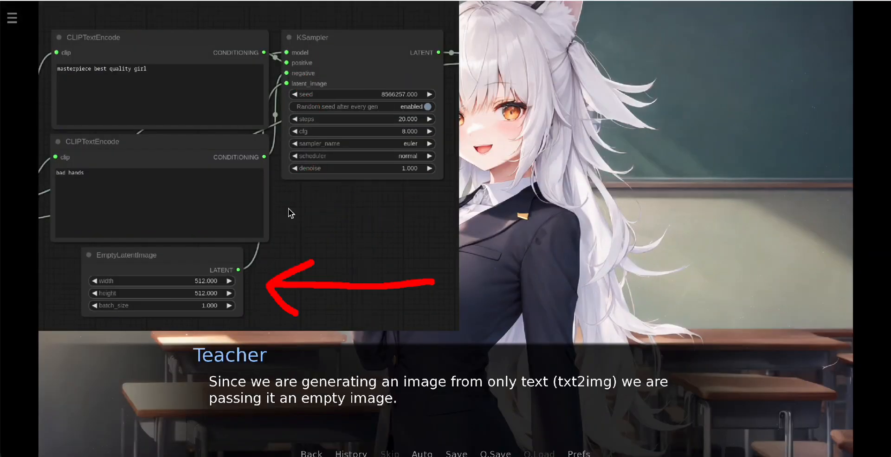
left_click(289, 209)
left_click(288, 209)
left_click(288, 208)
left_click(288, 209)
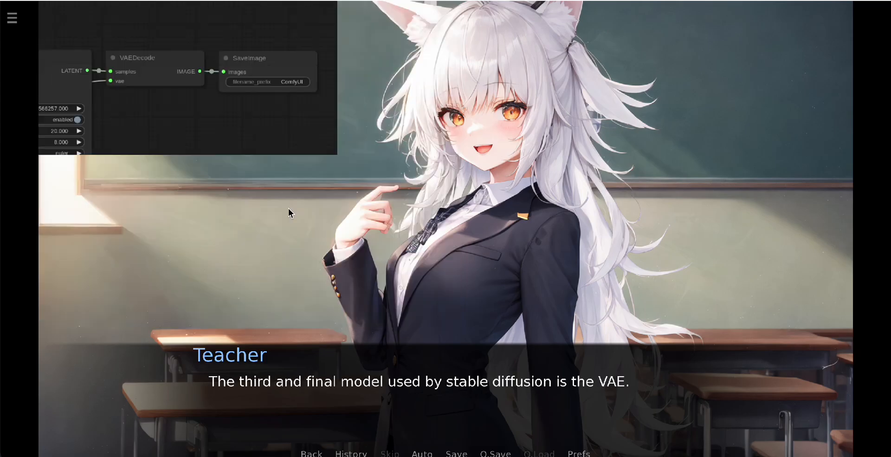
left_click(288, 209)
left_click(288, 209)
left_click(288, 209)
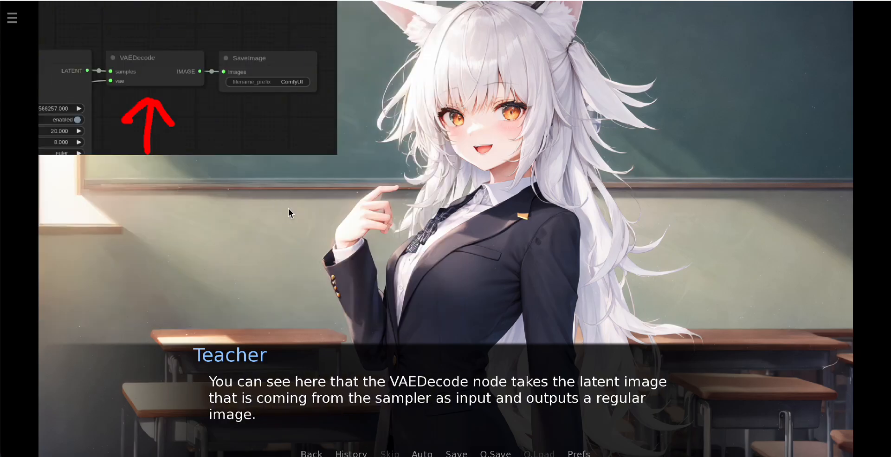
left_click(288, 209)
left_click(288, 208)
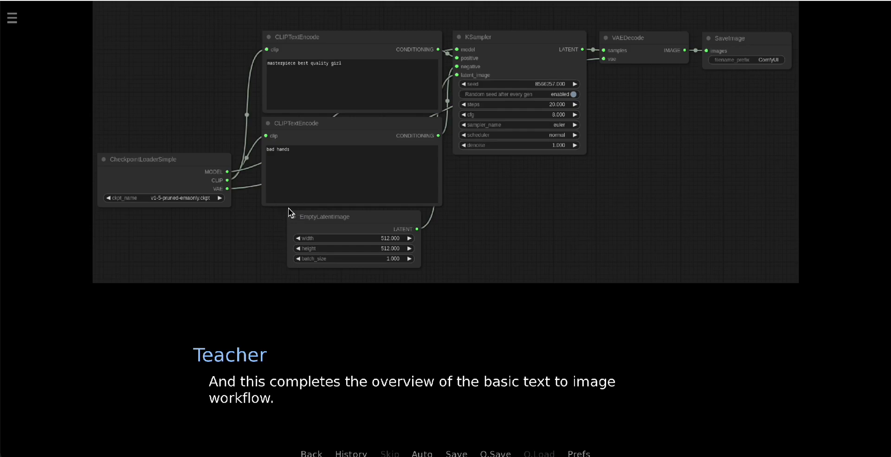
left_click(288, 208)
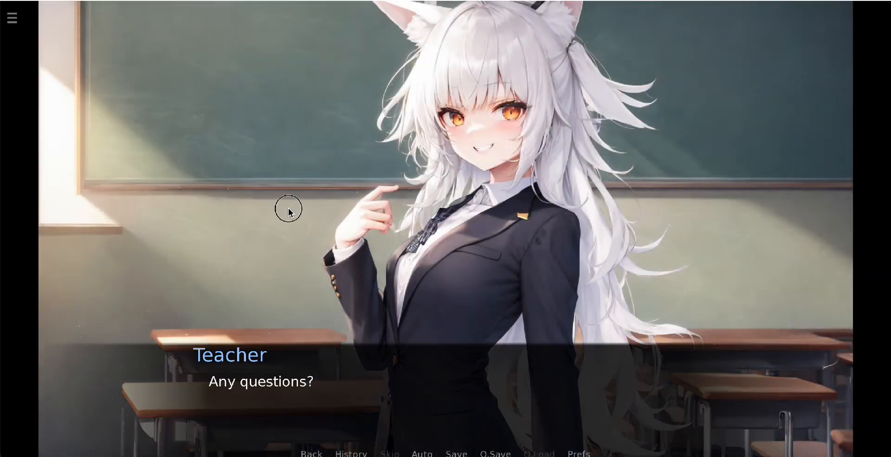
left_click(289, 209)
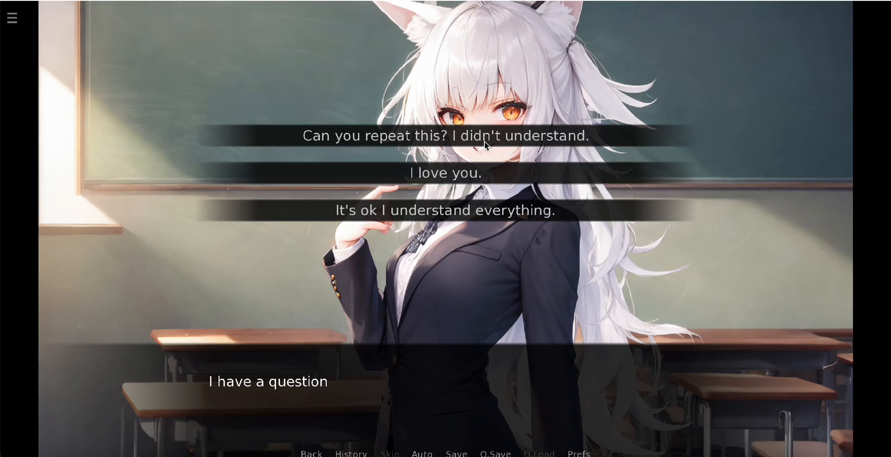
left_click(472, 210)
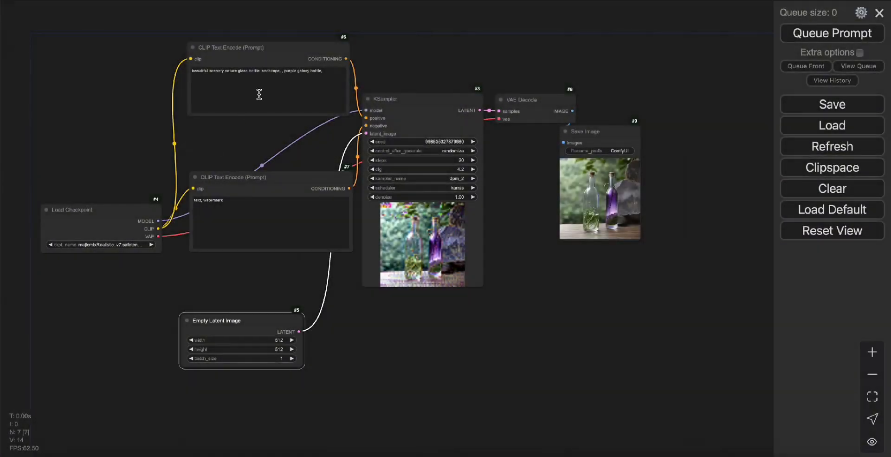
Replace the positive prompt with "busy city, robot carries pizza" and queue it for generation.
left_click(261, 95)
key("ctrl+a")
key("BackSpace")
type("busy city, robot carries pizza")
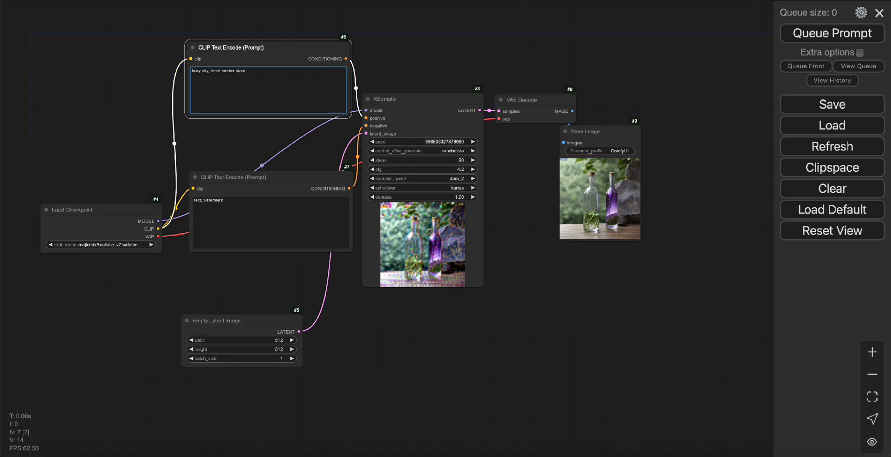
left_click(810, 35)
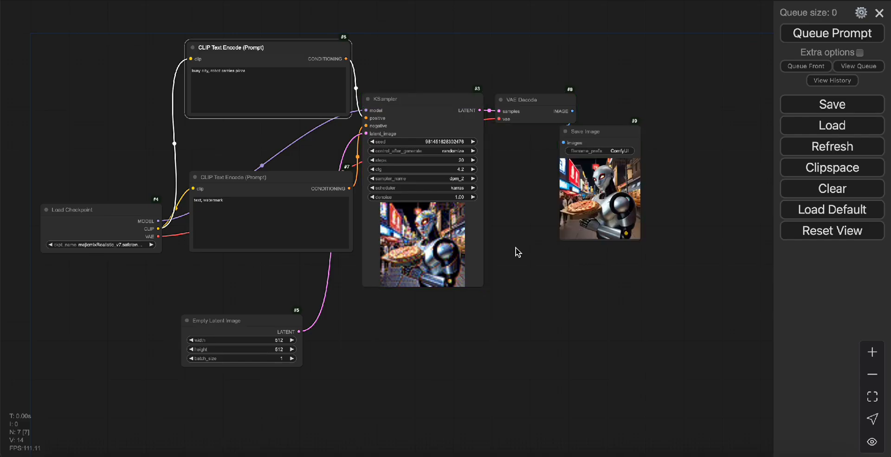
Move the Save Image node downward and examine its generated robot image in close view.
left_click_drag(604, 267, 526, 295)
scroll(526, 294, "up", 10)
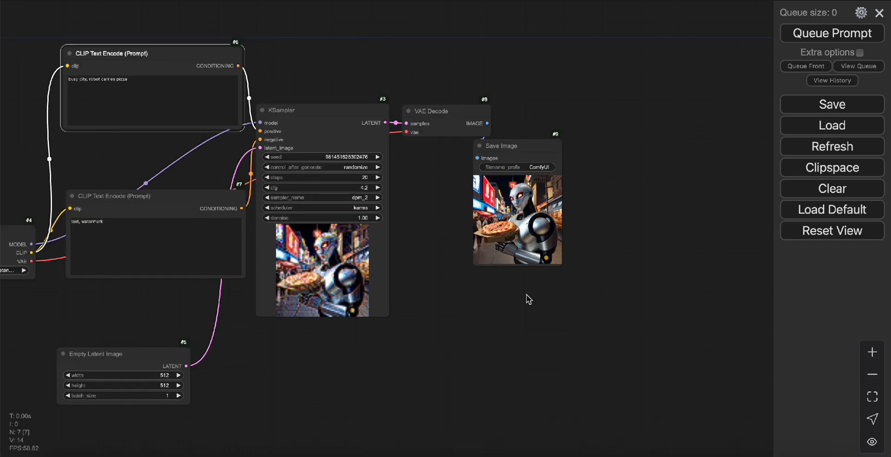
left_click_drag(620, 168, 567, 312)
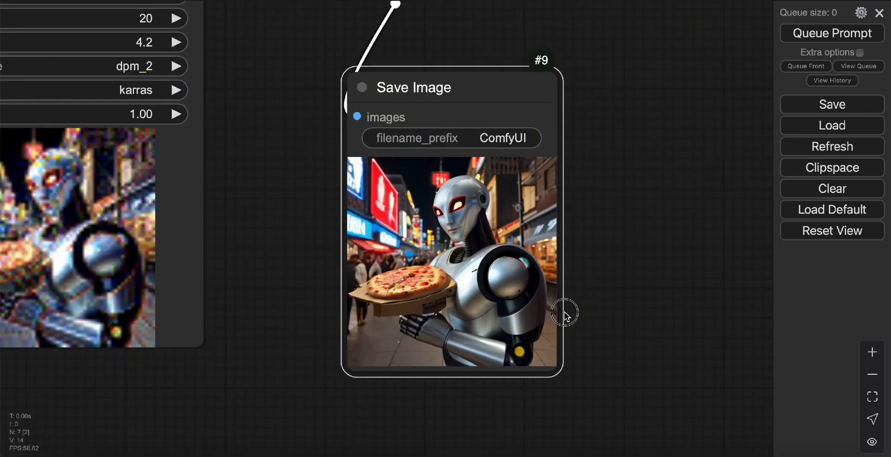
scroll(510, 264, "up", 7)
scroll(511, 263, "down", 3)
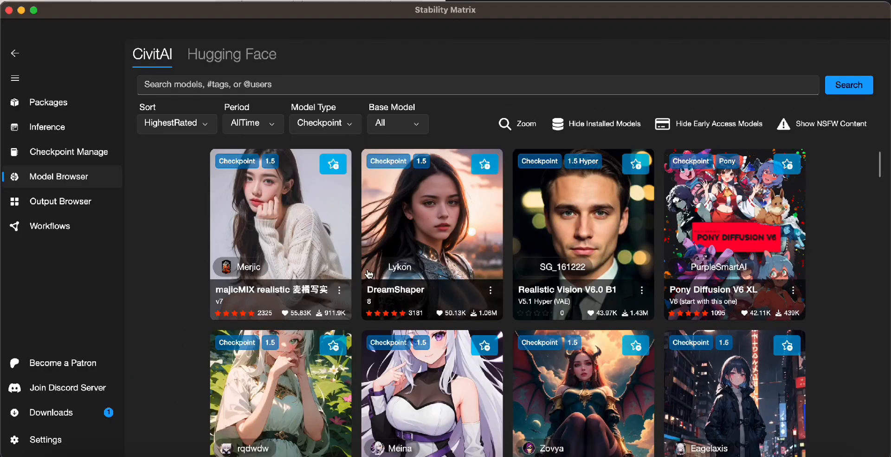
Browse the highest-rated CivitAI checkpoints in Stability Matrix's model browser, and look through the ToonYou model's preview images.
scroll(369, 274, "down", 5)
scroll(369, 274, "down", 3)
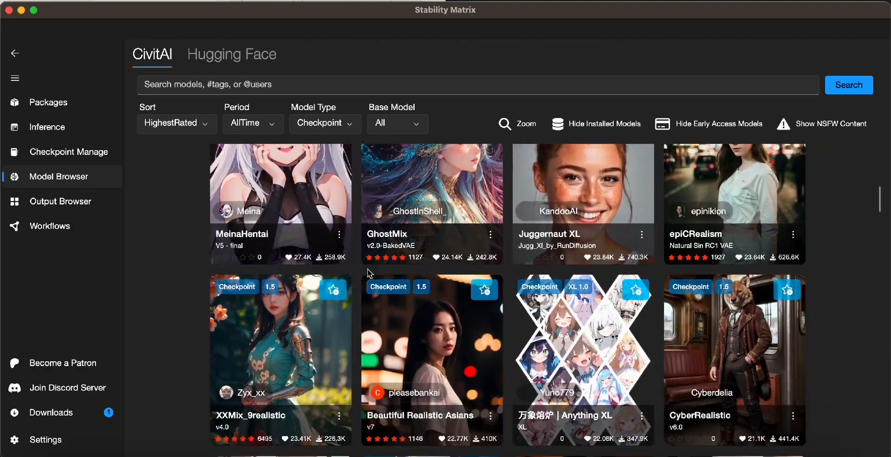
scroll(370, 274, "down", 7)
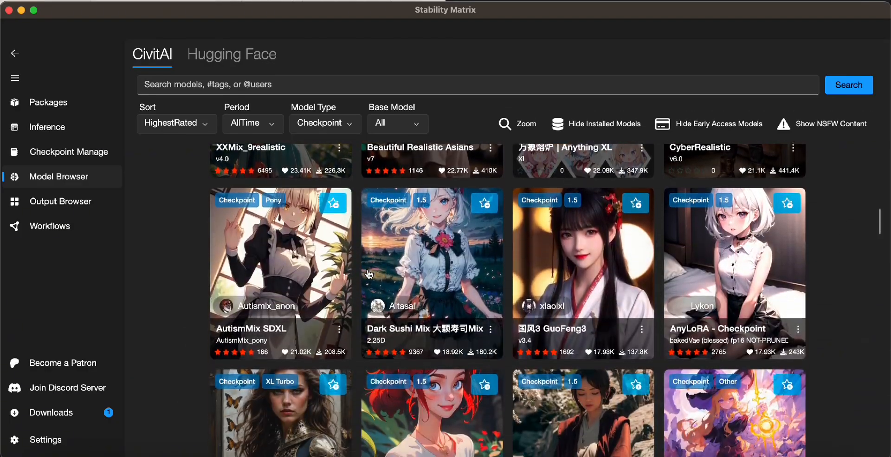
scroll(369, 274, "down", 8)
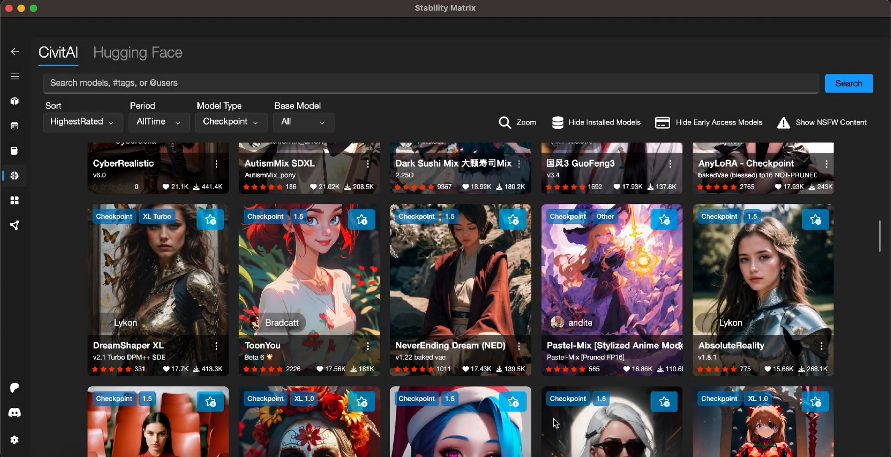
left_click(317, 298)
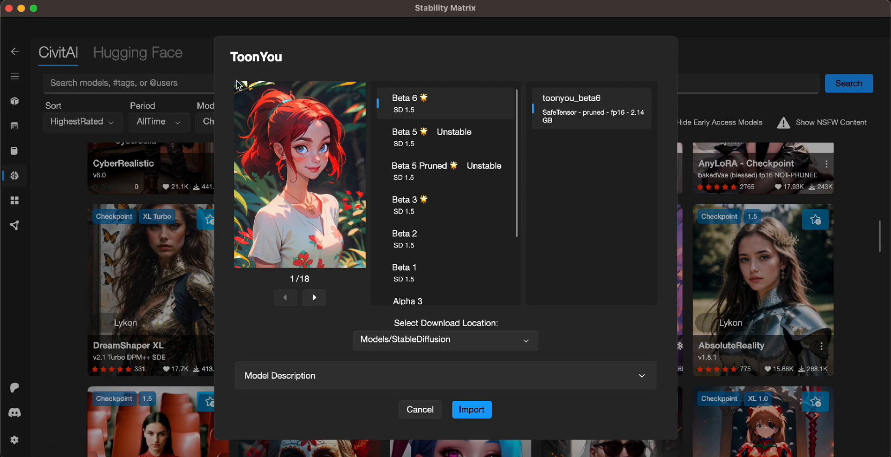
left_click(314, 303)
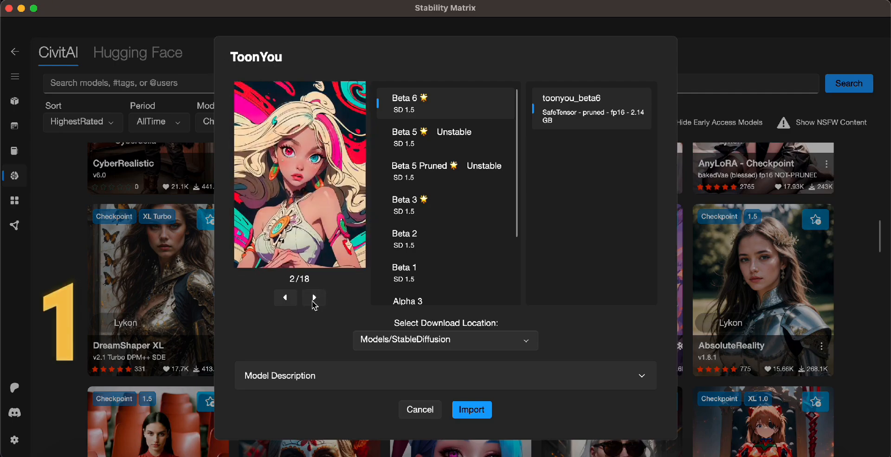
left_click(313, 302)
left_click(314, 303)
left_click(314, 302)
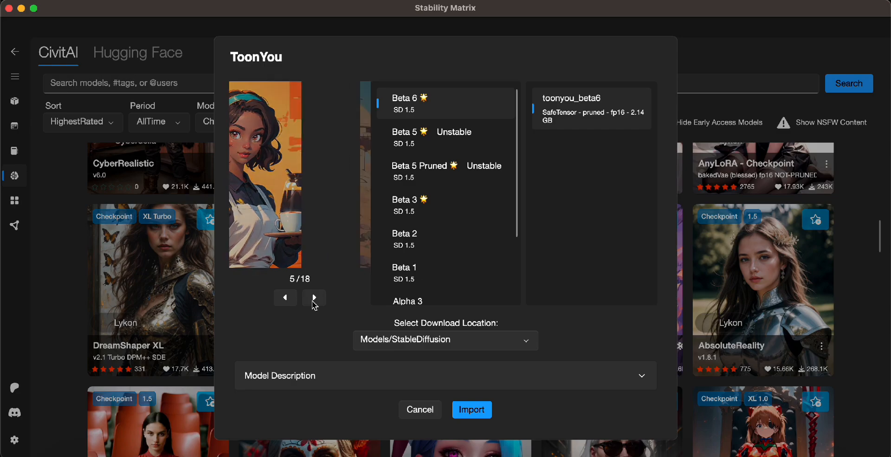
left_click(314, 303)
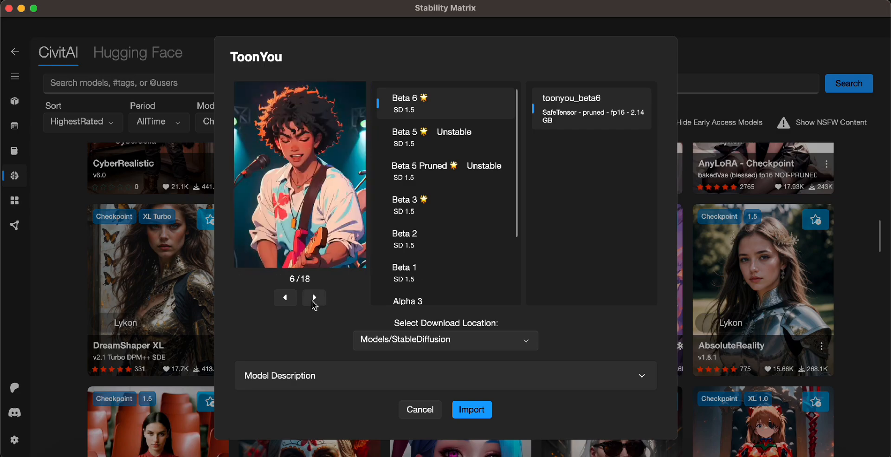
left_click(314, 302)
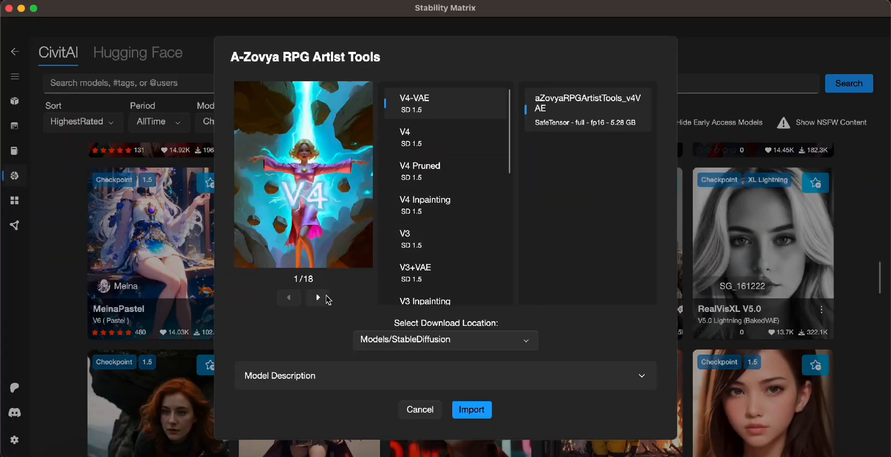
Look through the preview images of the A-Zovya RPG Artist Tools checkpoint.
left_click(319, 299)
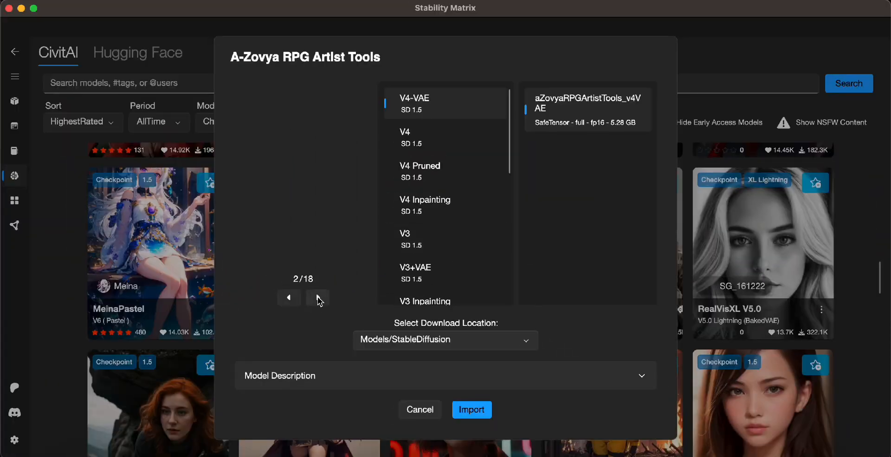
left_click(319, 299)
left_click(319, 299)
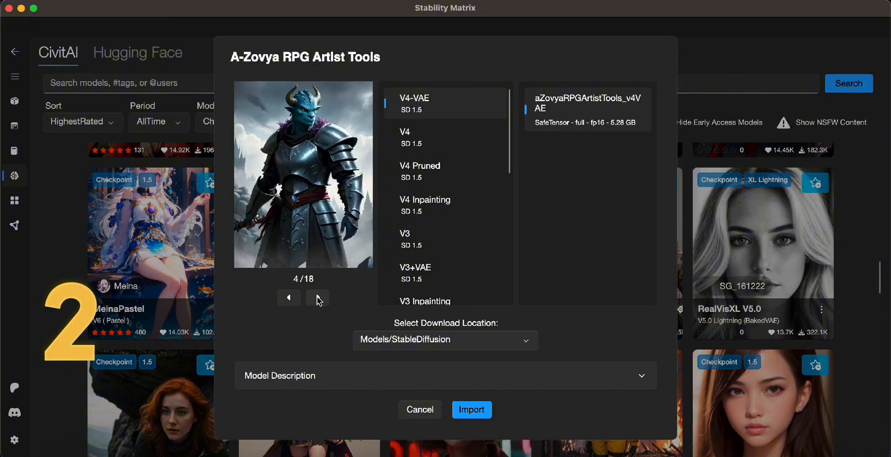
left_click(319, 299)
left_click(318, 300)
left_click(317, 300)
left_click(317, 300)
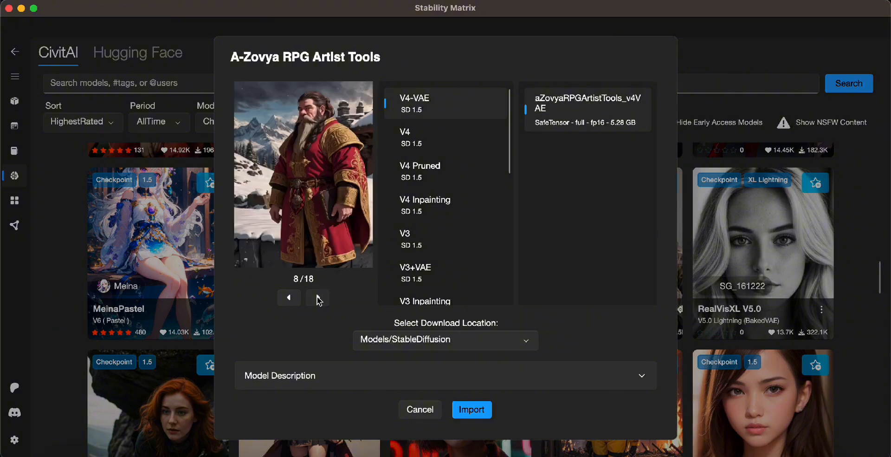
left_click(317, 299)
left_click(317, 299)
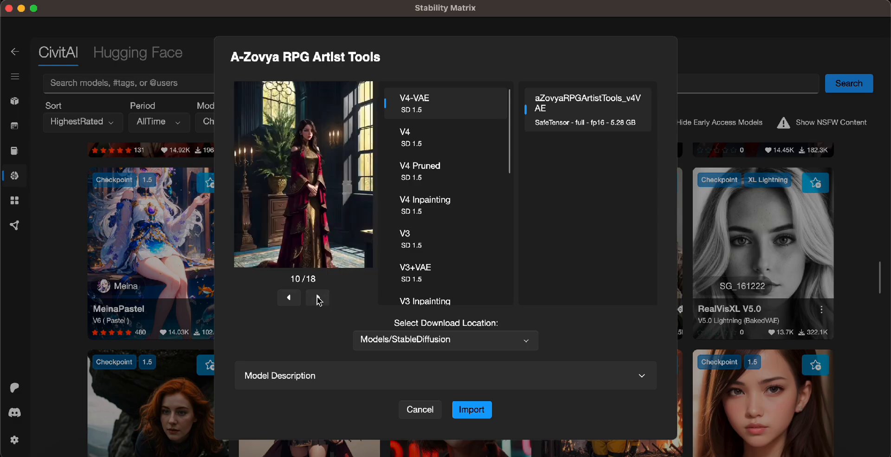
left_click(317, 299)
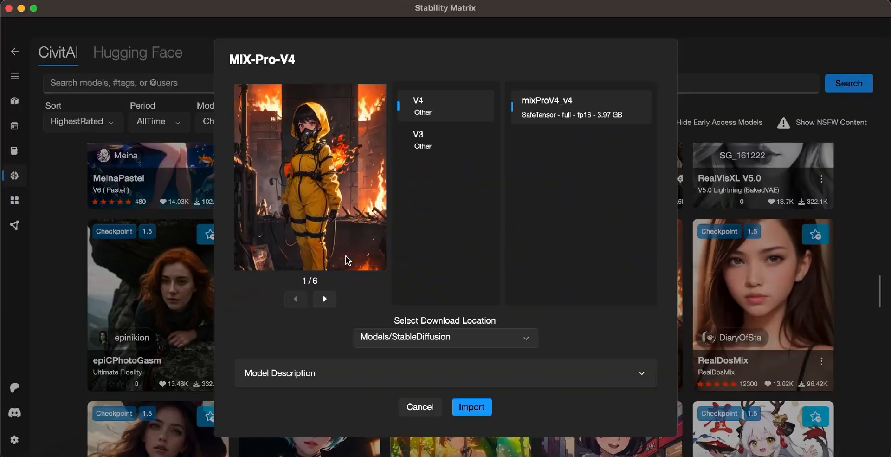
Look through the preview images of the MIX-Pro-V4 checkpoint.
left_click(327, 297)
left_click(327, 297)
left_click(327, 297)
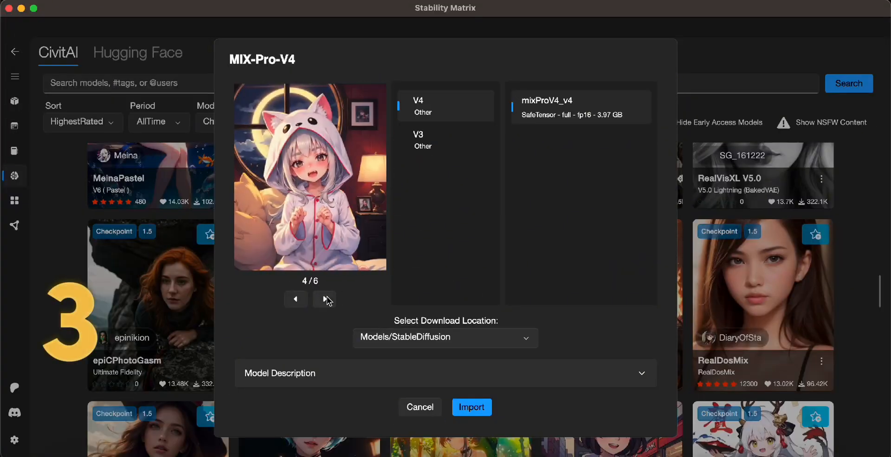
left_click(327, 298)
left_click(327, 299)
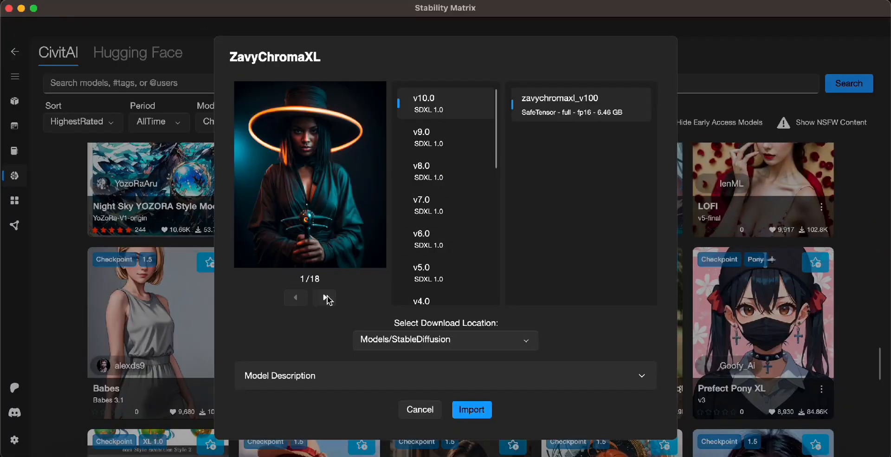
Look through the preview images of the ZavyChromaXL checkpoint.
left_click(327, 298)
left_click(327, 298)
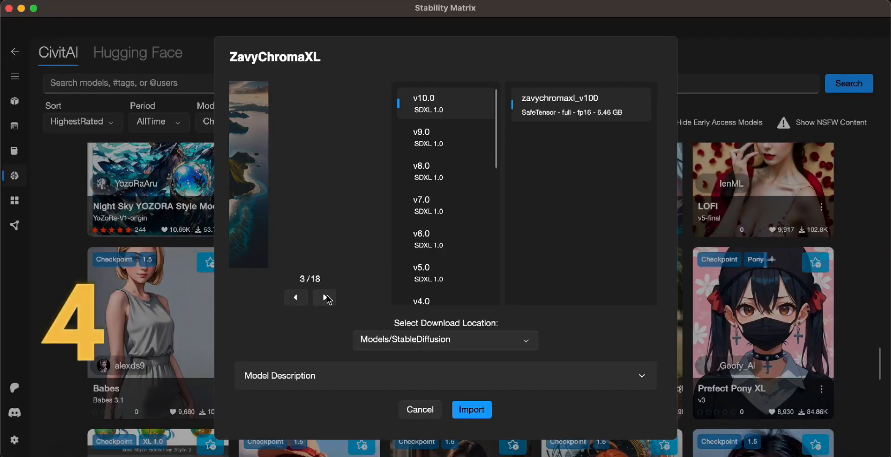
left_click(327, 298)
left_click(326, 297)
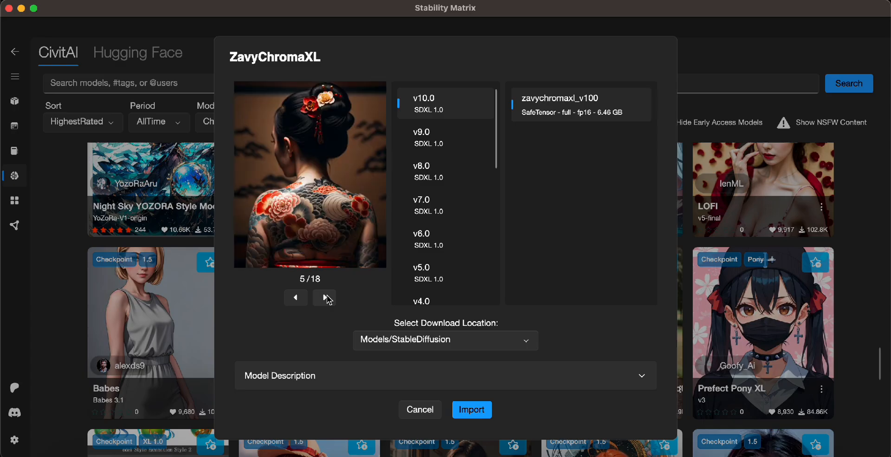
left_click(327, 297)
left_click(327, 298)
left_click(327, 298)
left_click(327, 298)
left_click(327, 297)
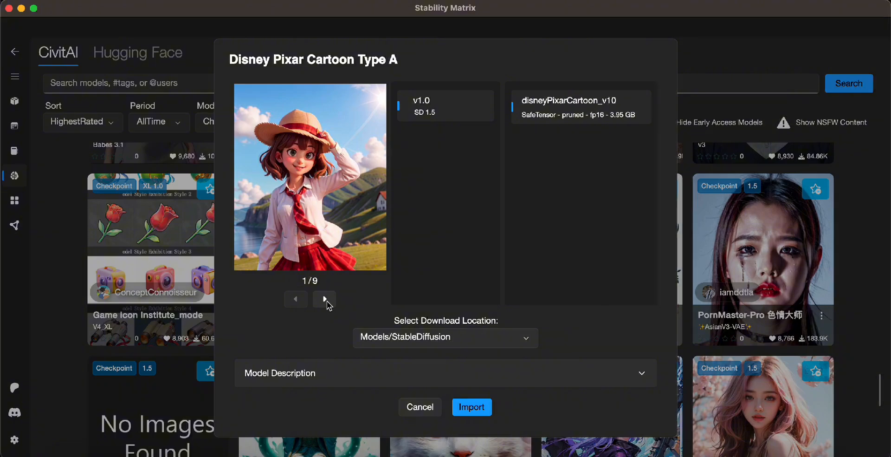
Look through the preview images of the Disney Pixar Cartoon Type A checkpoint.
left_click(326, 298)
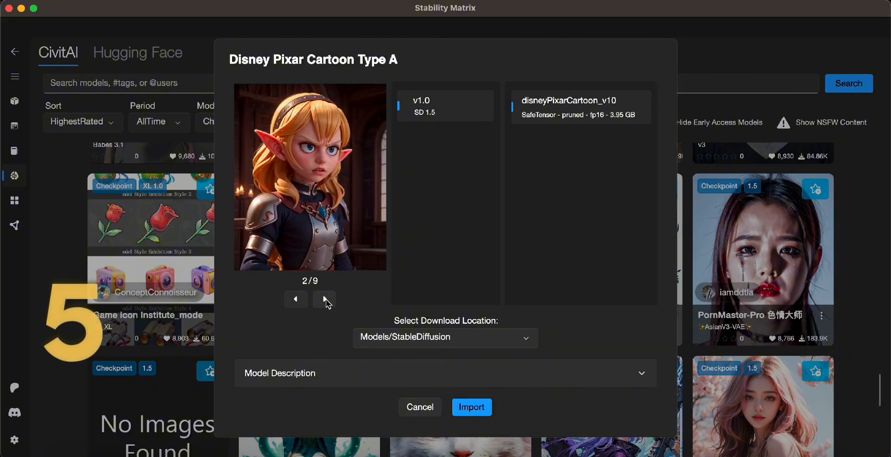
left_click(325, 299)
left_click(325, 299)
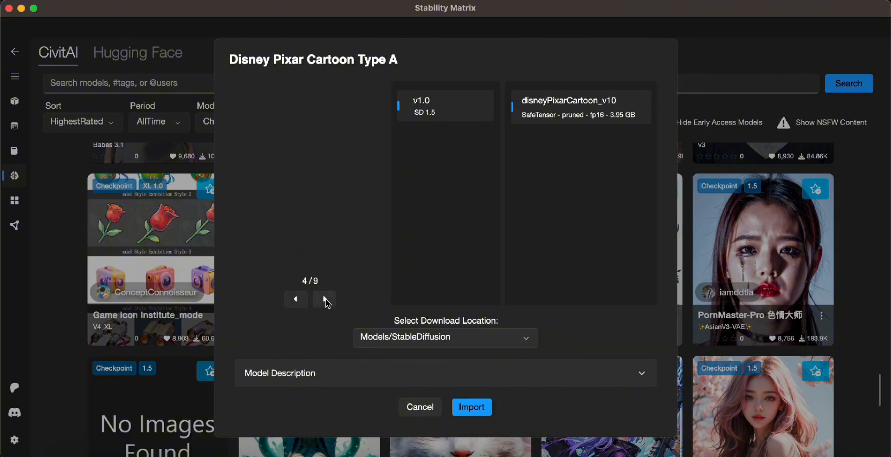
left_click(325, 299)
left_click(325, 299)
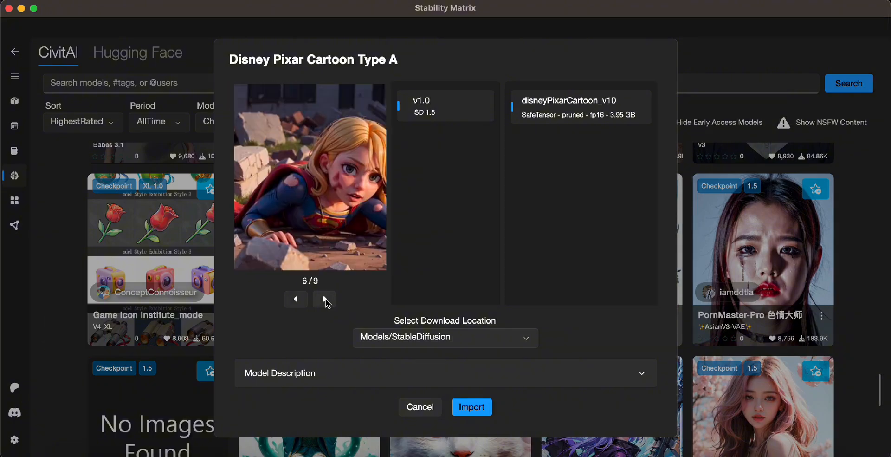
left_click(325, 299)
left_click(325, 299)
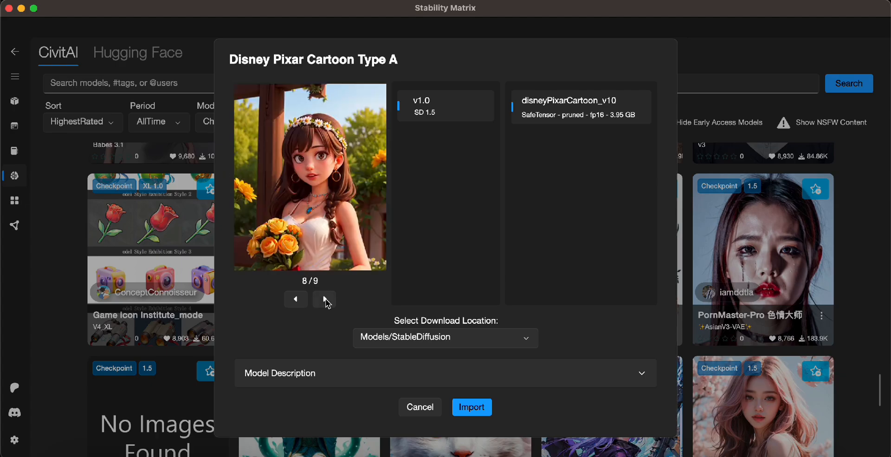
left_click(325, 299)
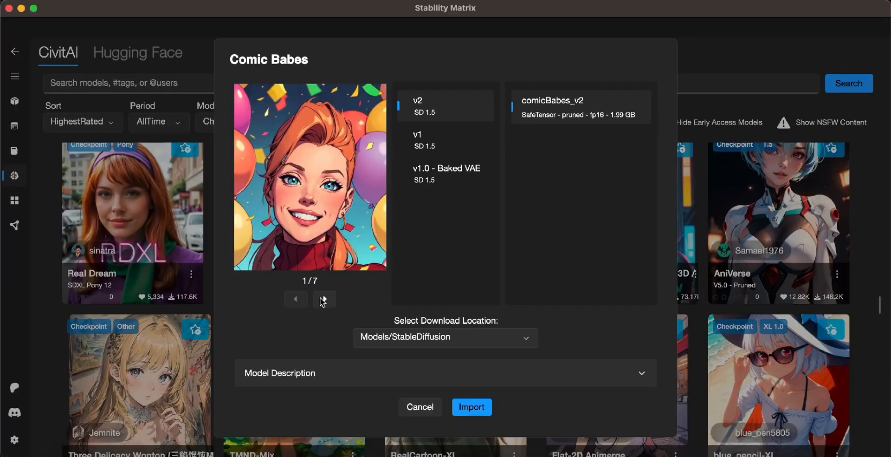
Look through the preview images of the Comic Babes checkpoint.
left_click(324, 299)
left_click(323, 299)
left_click(324, 299)
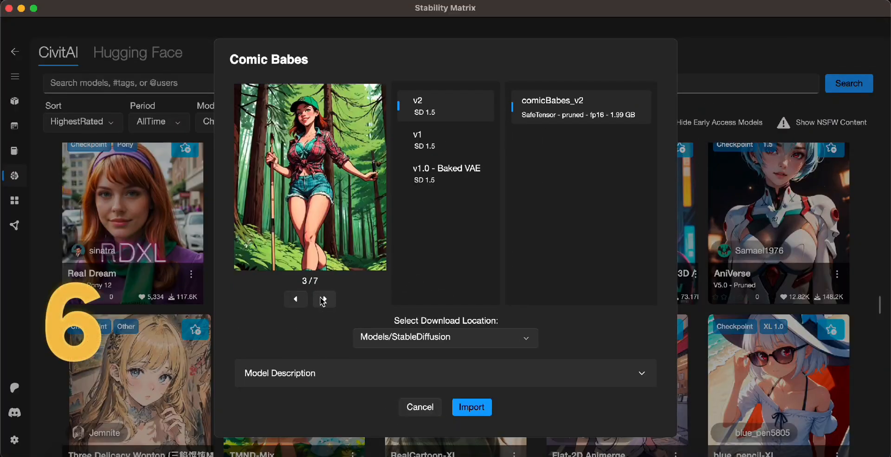
left_click(323, 299)
left_click(324, 299)
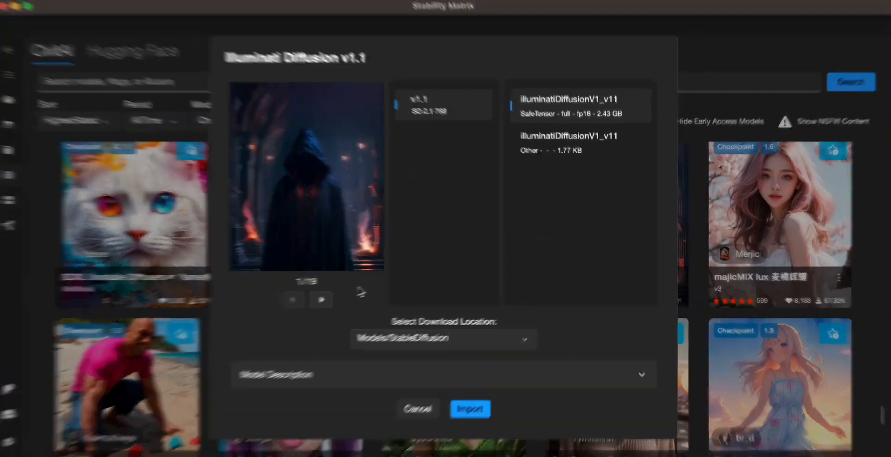
Look through the preview images of the Illuminati Diffusion v1.1 checkpoint.
left_click(324, 299)
left_click(325, 300)
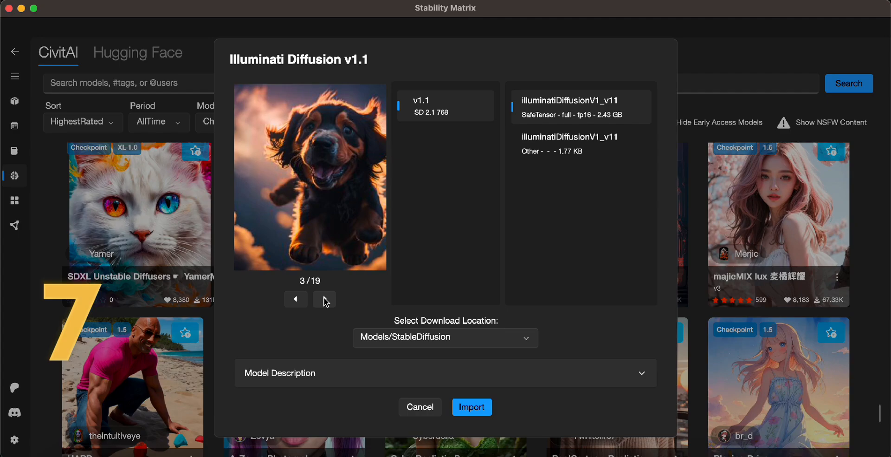
left_click(325, 299)
left_click(324, 300)
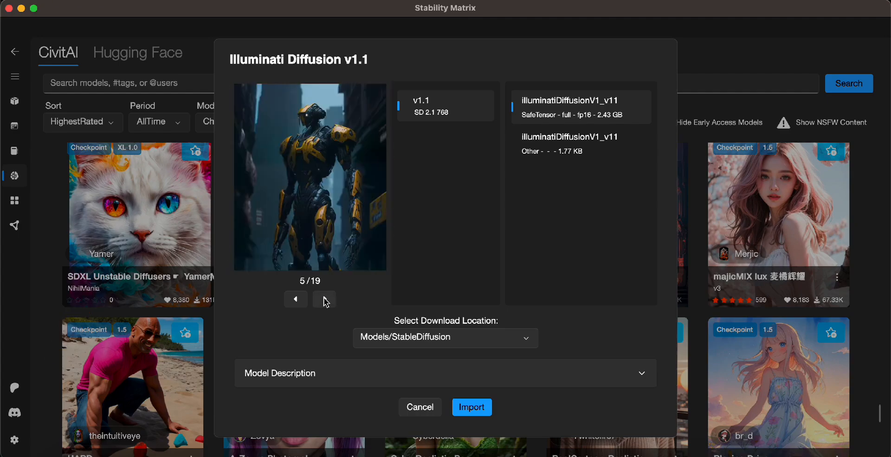
left_click(325, 299)
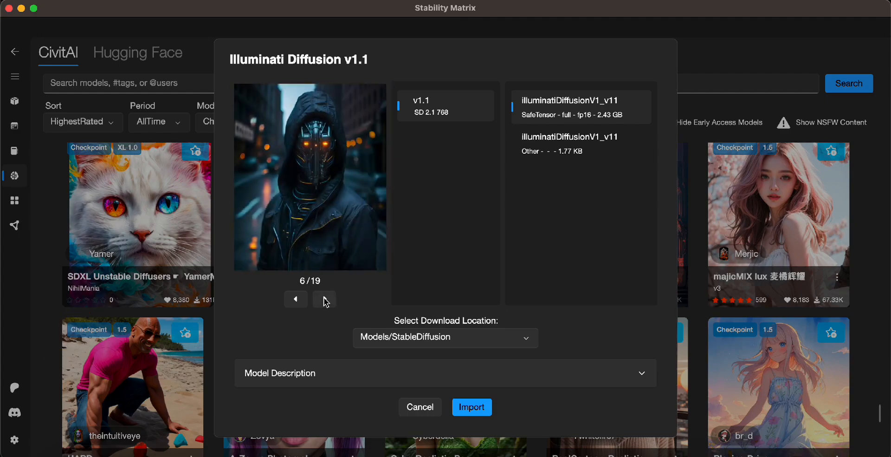
left_click(324, 299)
left_click(324, 299)
left_click(324, 300)
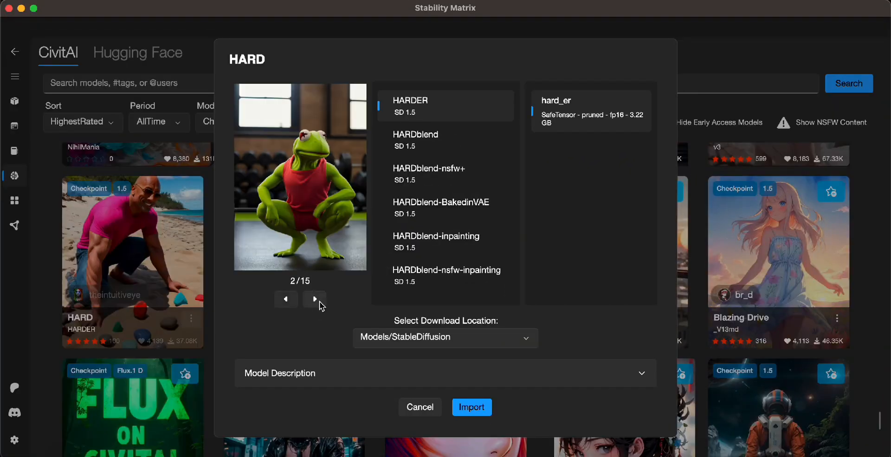
Look through the preview images of the HARD checkpoint.
left_click(318, 300)
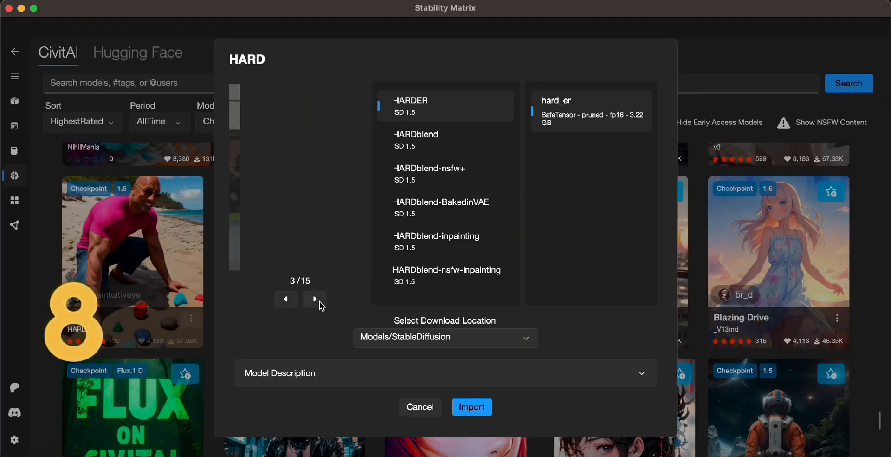
left_click(319, 301)
left_click(319, 301)
left_click(319, 301)
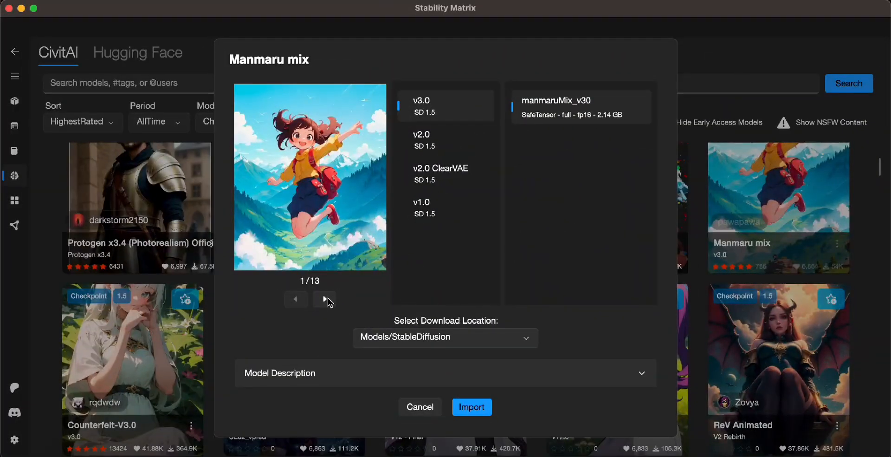
Look through the preview images of the Manmaru mix checkpoint.
left_click(326, 298)
left_click(325, 298)
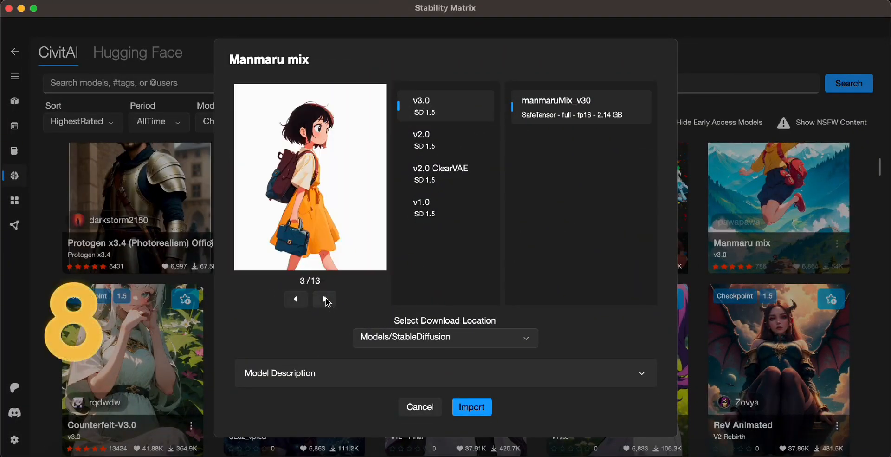
left_click(325, 299)
left_click(325, 299)
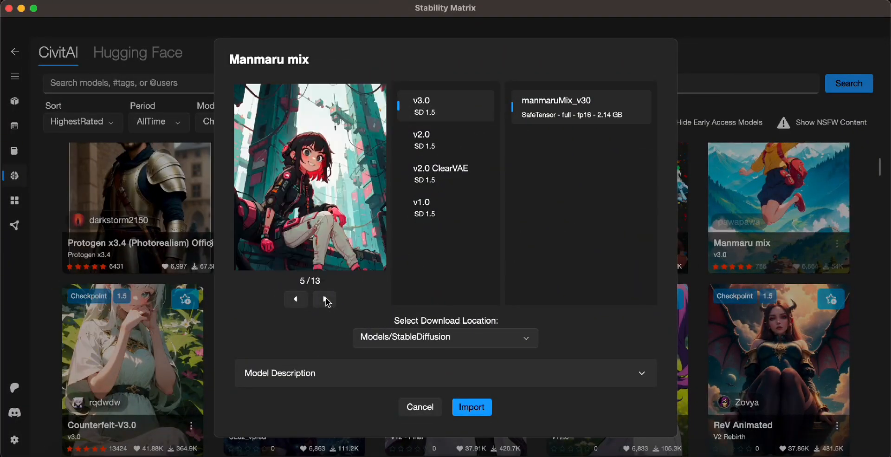
left_click(326, 300)
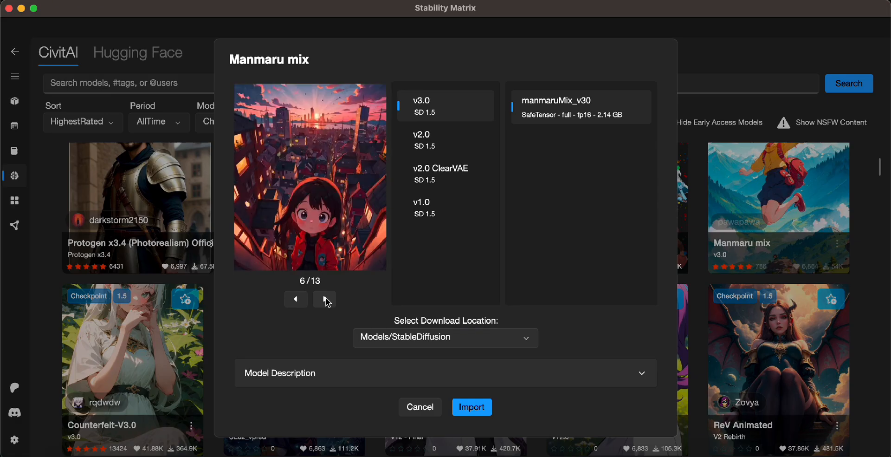
left_click(325, 300)
left_click(325, 300)
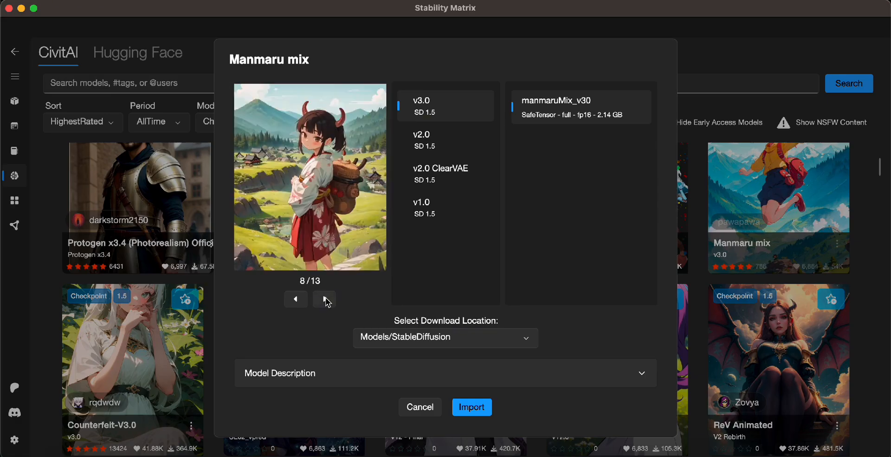